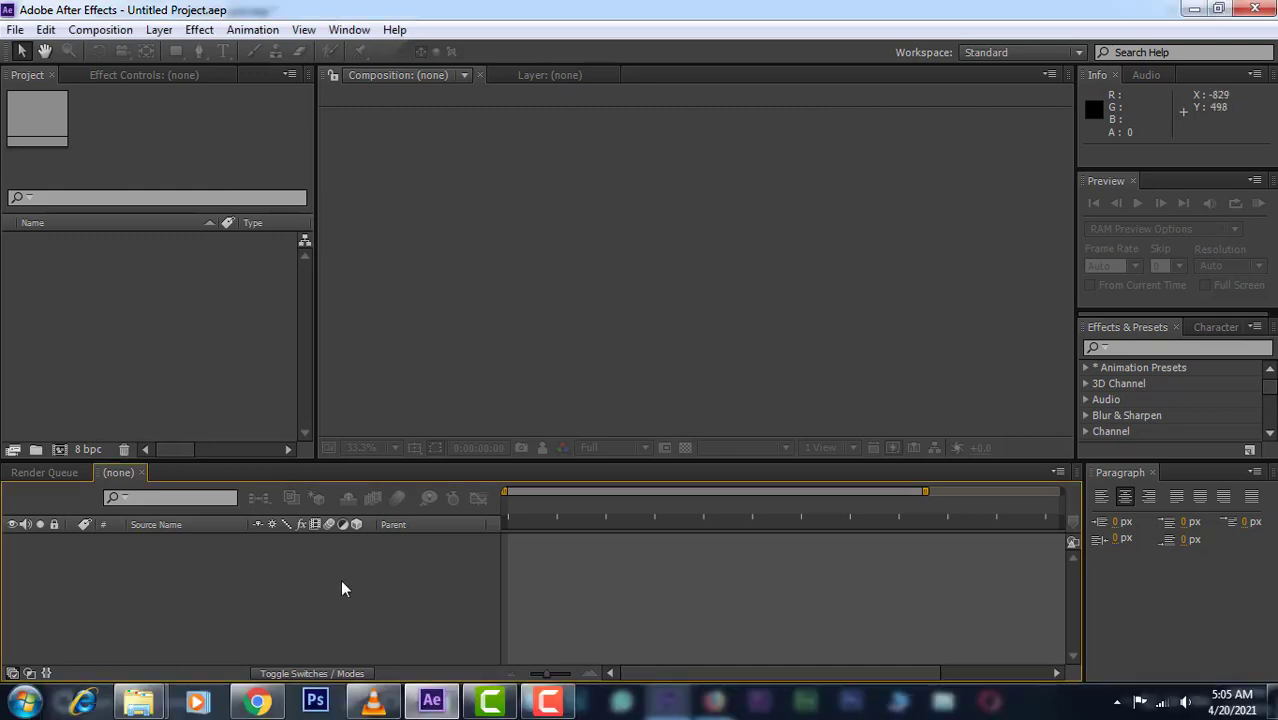
Create Comp 1 at 1920×1080, 30 fps and 30 seconds from Composition > New Composition.
left_click(96, 32)
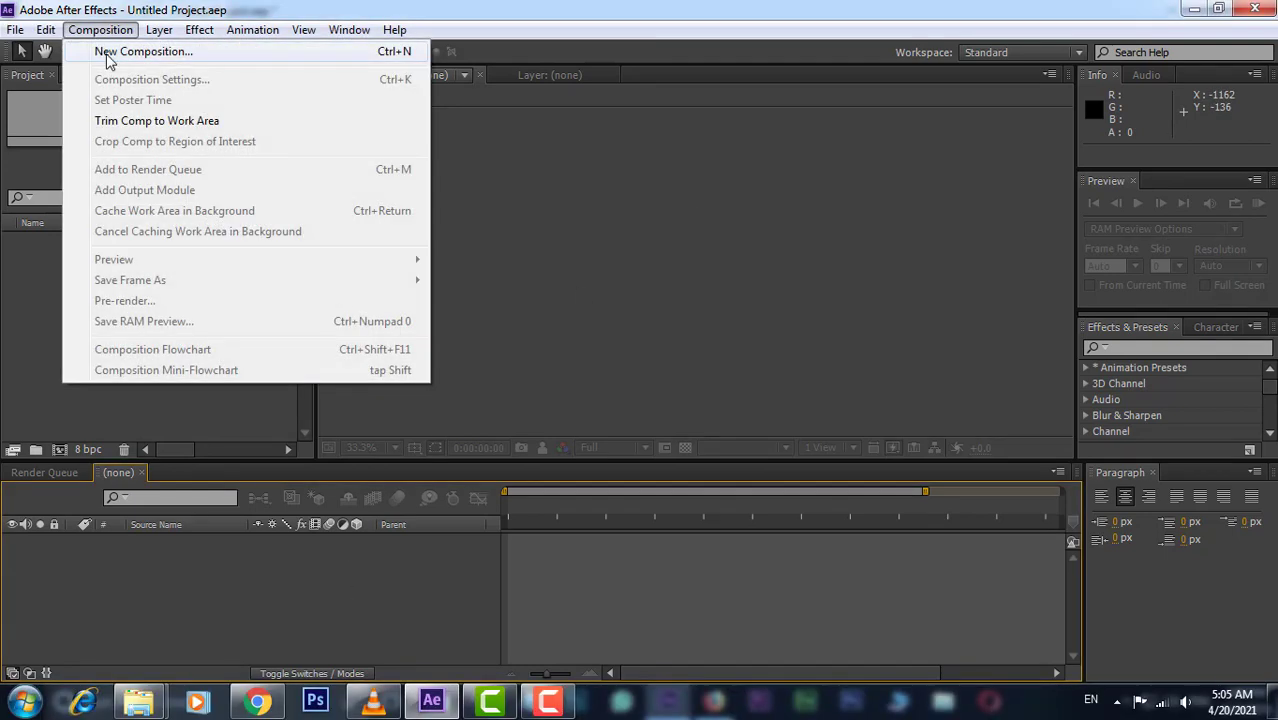
left_click(108, 53)
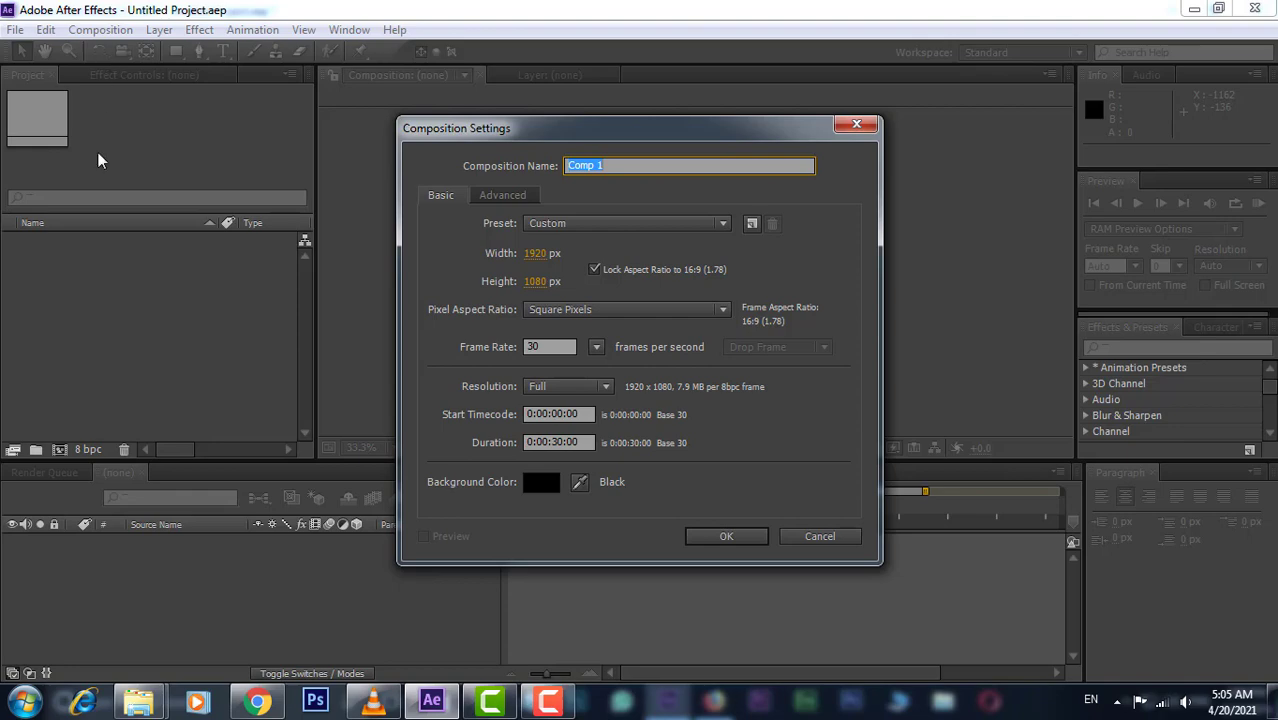
left_click(738, 534)
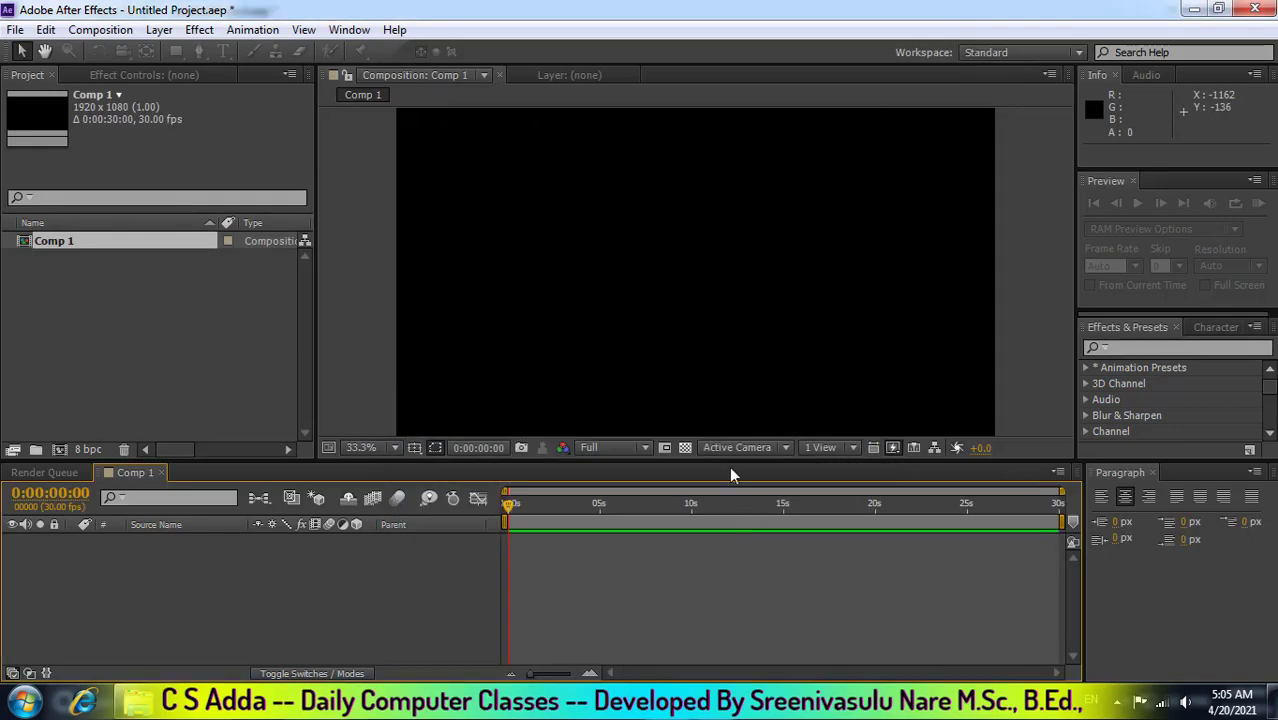
Add a full-frame white (FFFFFF) solid layer named BG to the timeline.
right_click(355, 585)
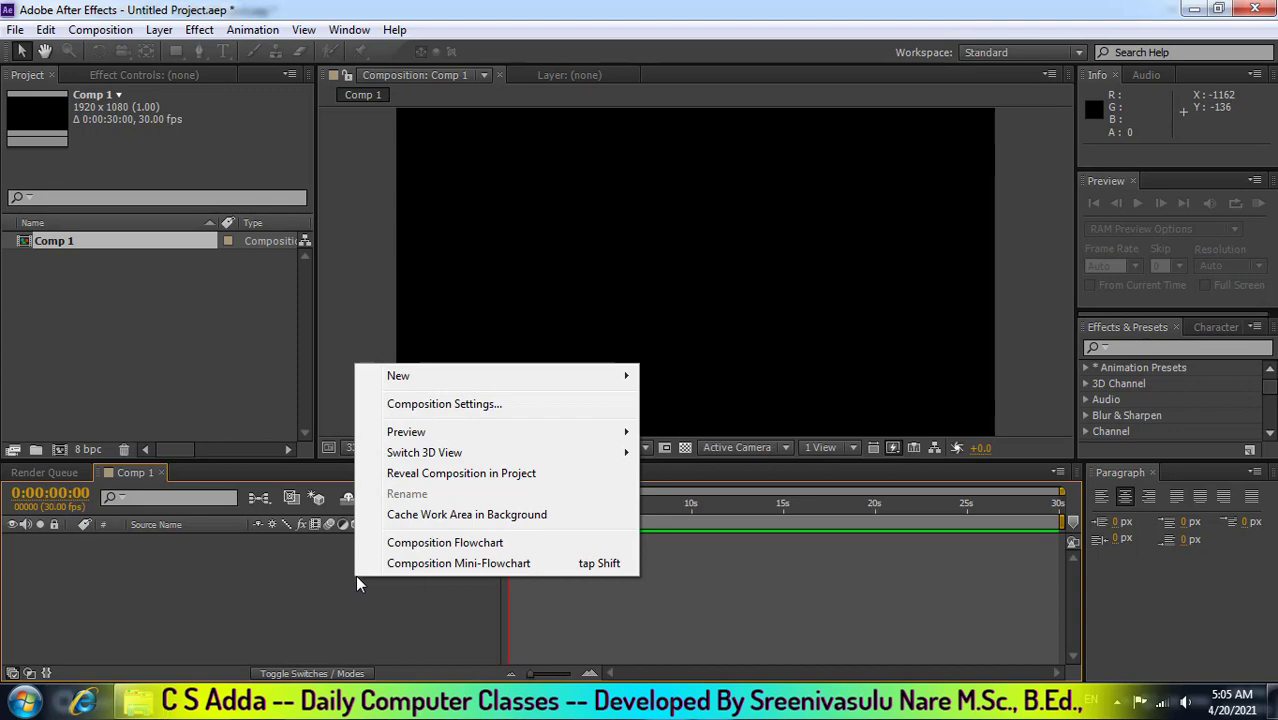
mouse_move(447, 383)
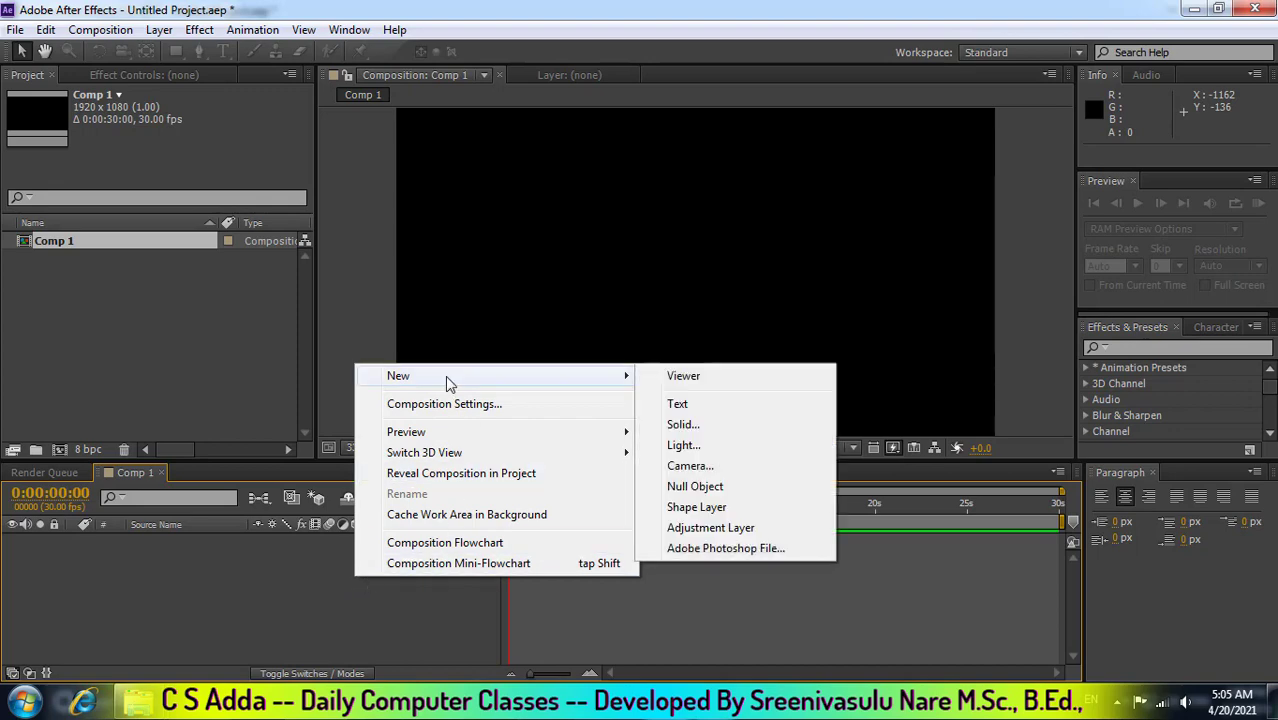
left_click(684, 425)
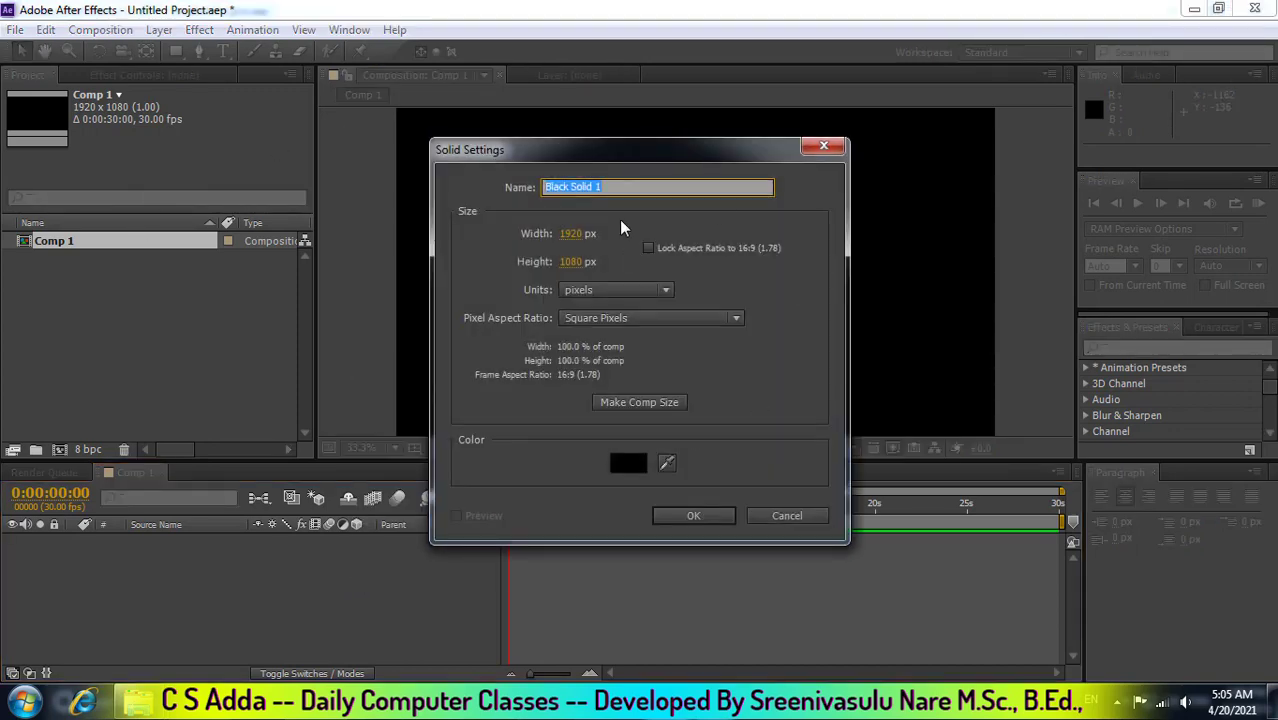
type("BG")
left_click(625, 465)
left_click_drag(628, 462, 463, 356)
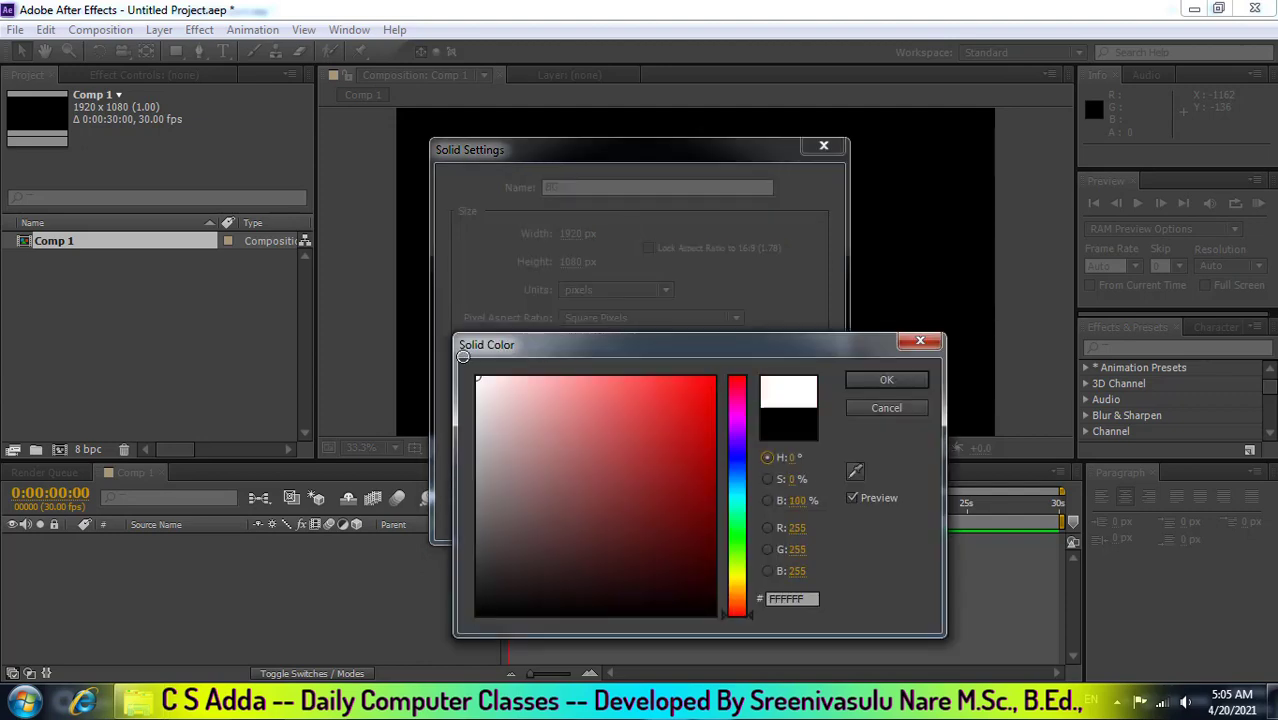
left_click(886, 380)
left_click(713, 516)
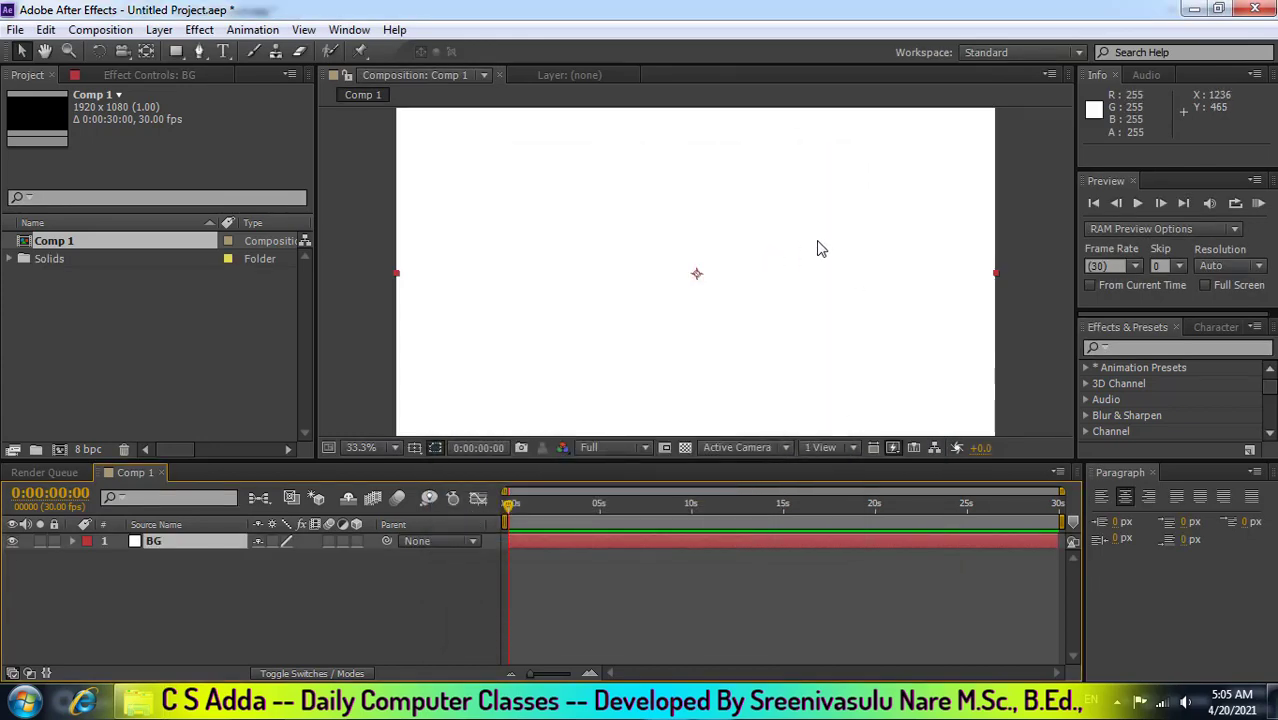
Draw an ellipse mask across the BG layer and nudge the layer slightly left.
left_click(177, 52)
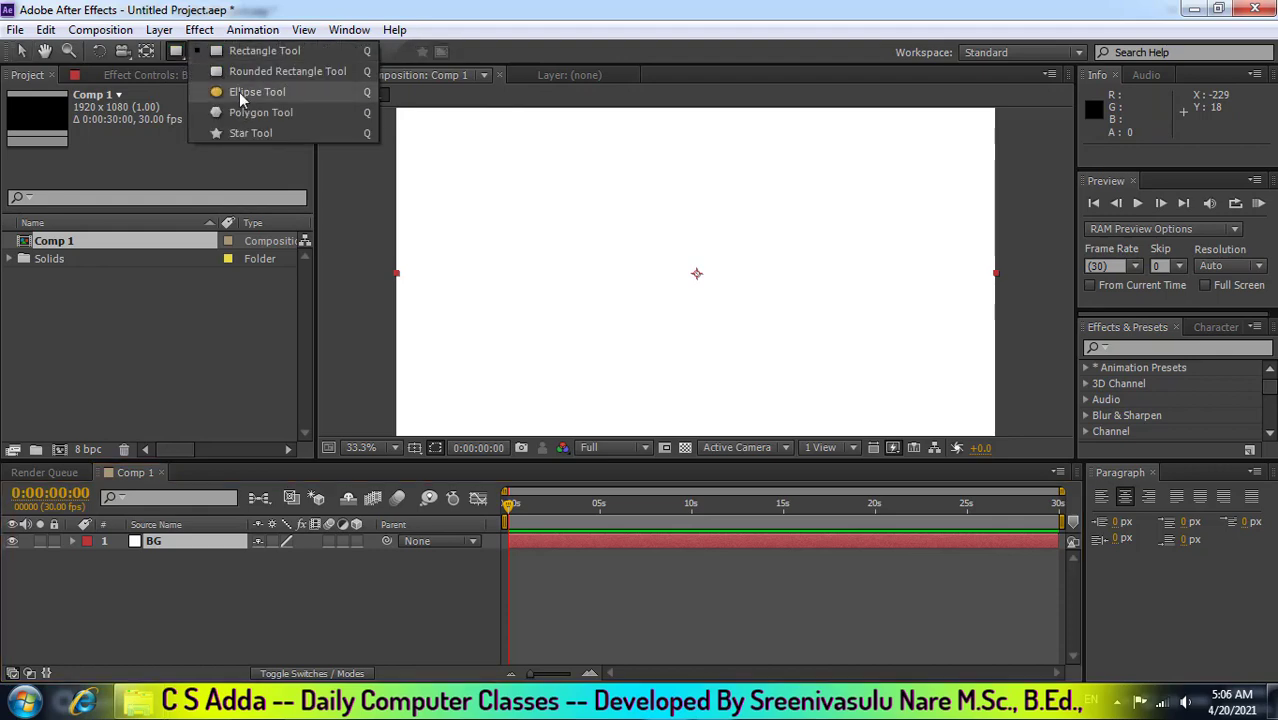
left_click(241, 95)
left_click_drag(507, 140, 933, 411)
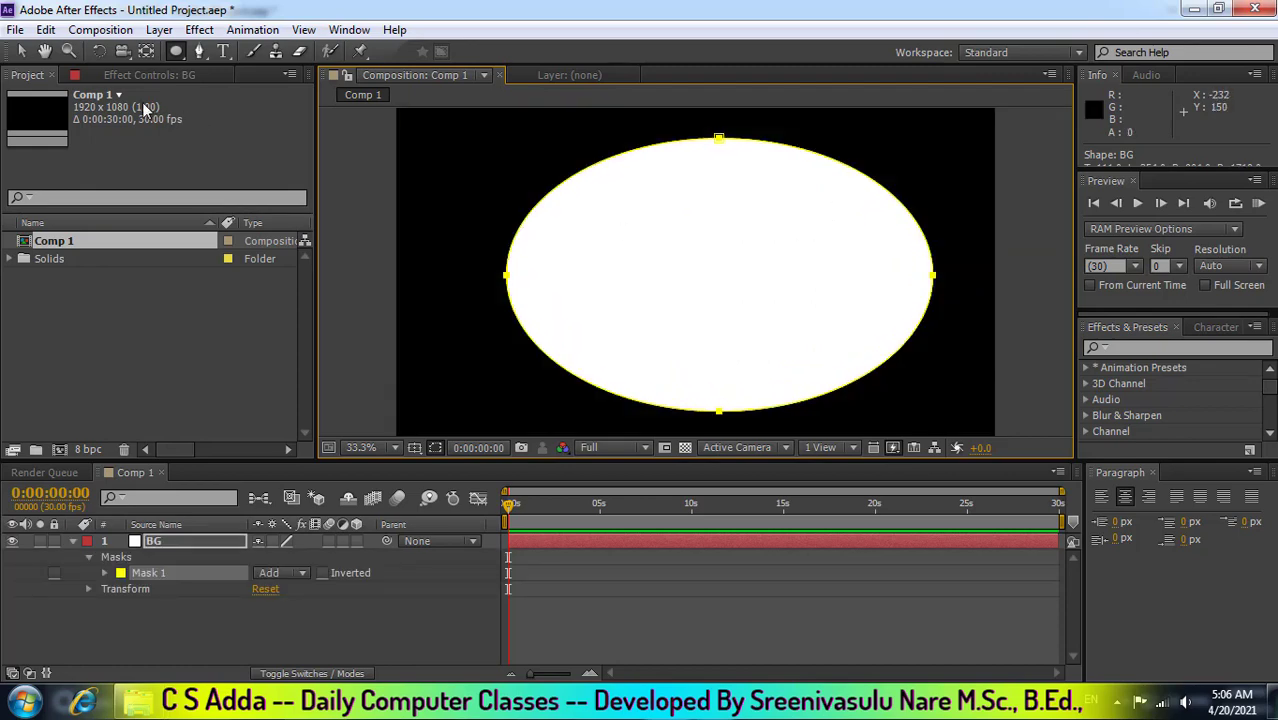
left_click(22, 51)
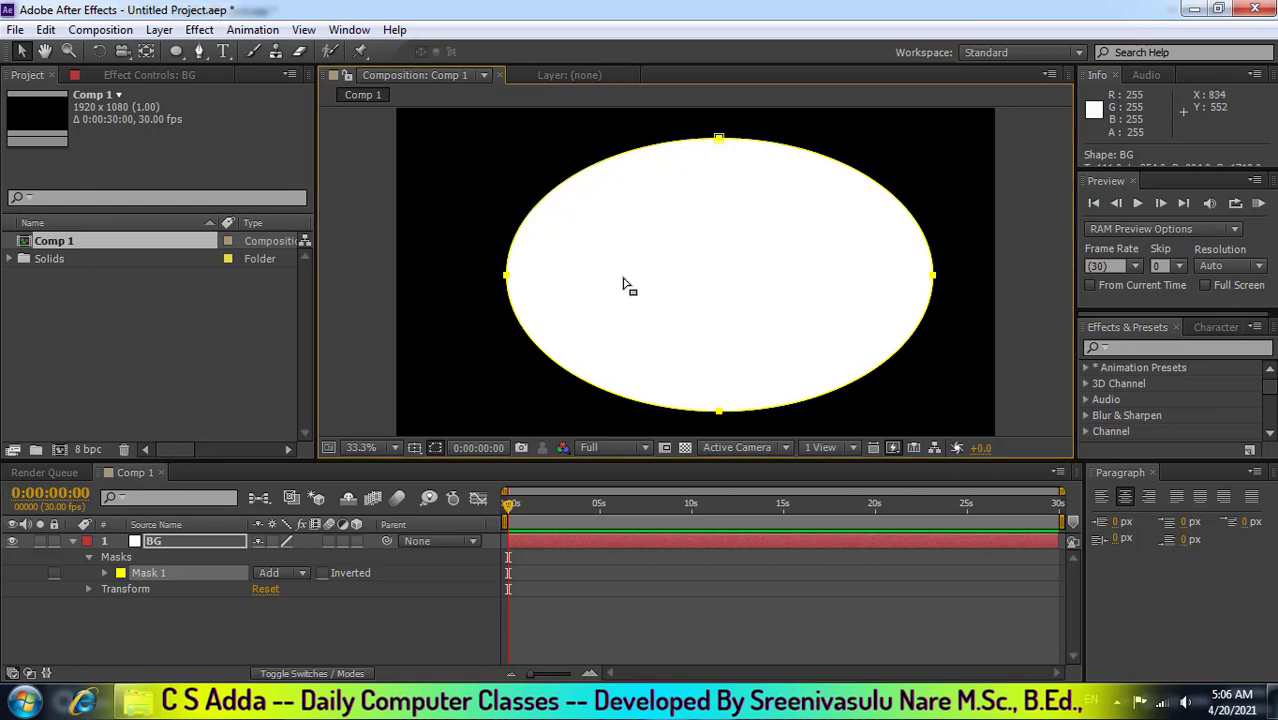
left_click(560, 288)
left_click_drag(671, 303, 647, 302)
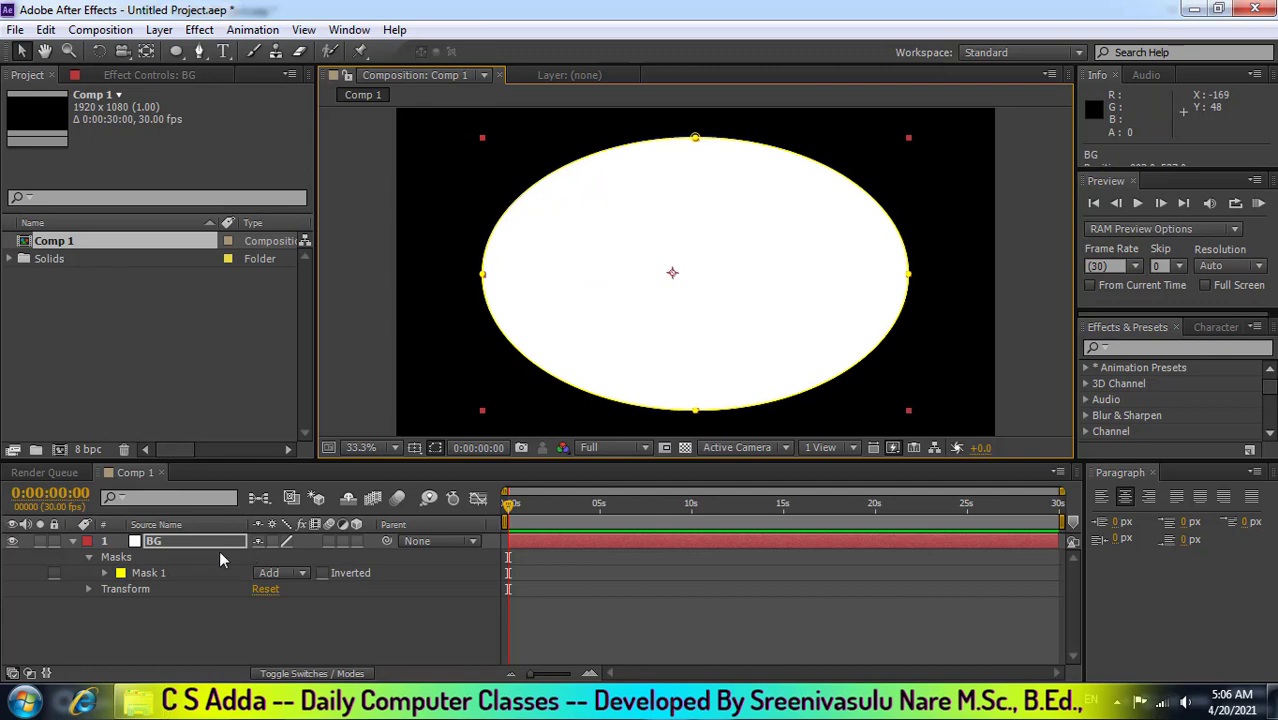
Raise Mask 1's feather to 904 px and shift the ellipse mask slightly right.
left_click(104, 572)
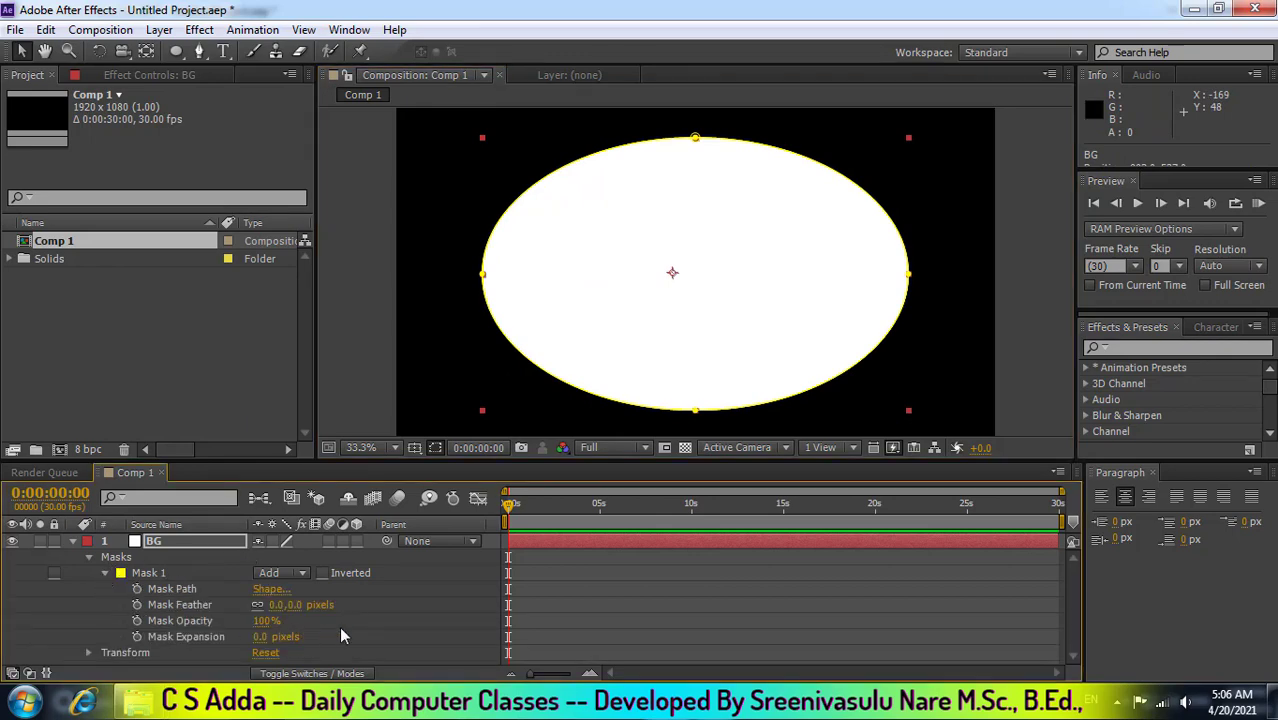
left_click(394, 615)
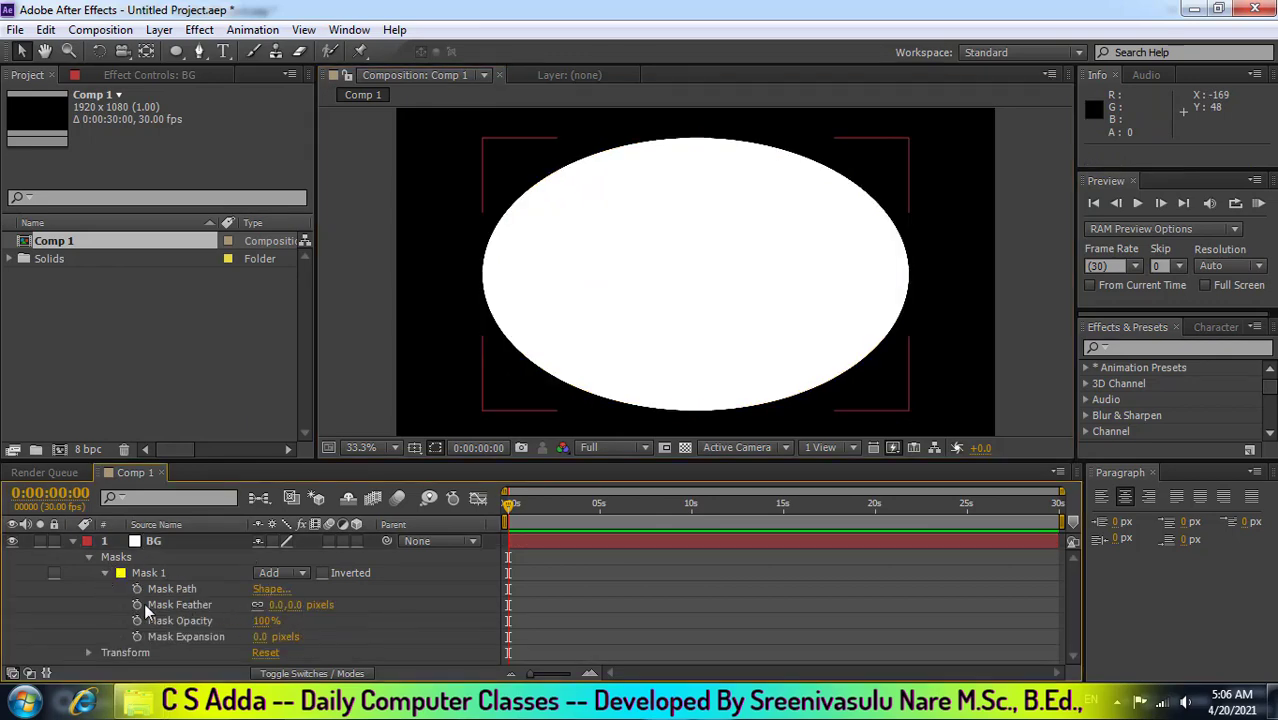
left_click_drag(288, 604, 424, 604)
mouse_move(290, 605)
left_mouse_down()
mouse_move(277, 628)
mouse_move(286, 610)
left_mouse_up()
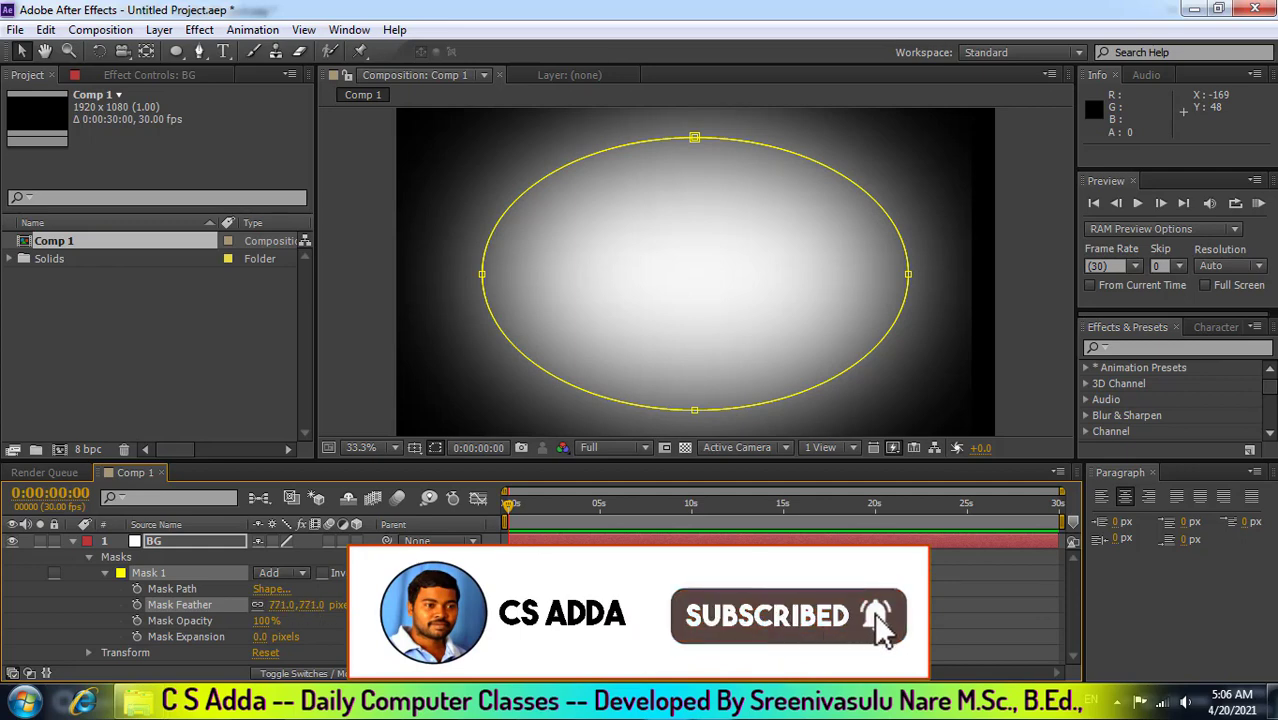
left_click_drag(283, 605, 300, 605)
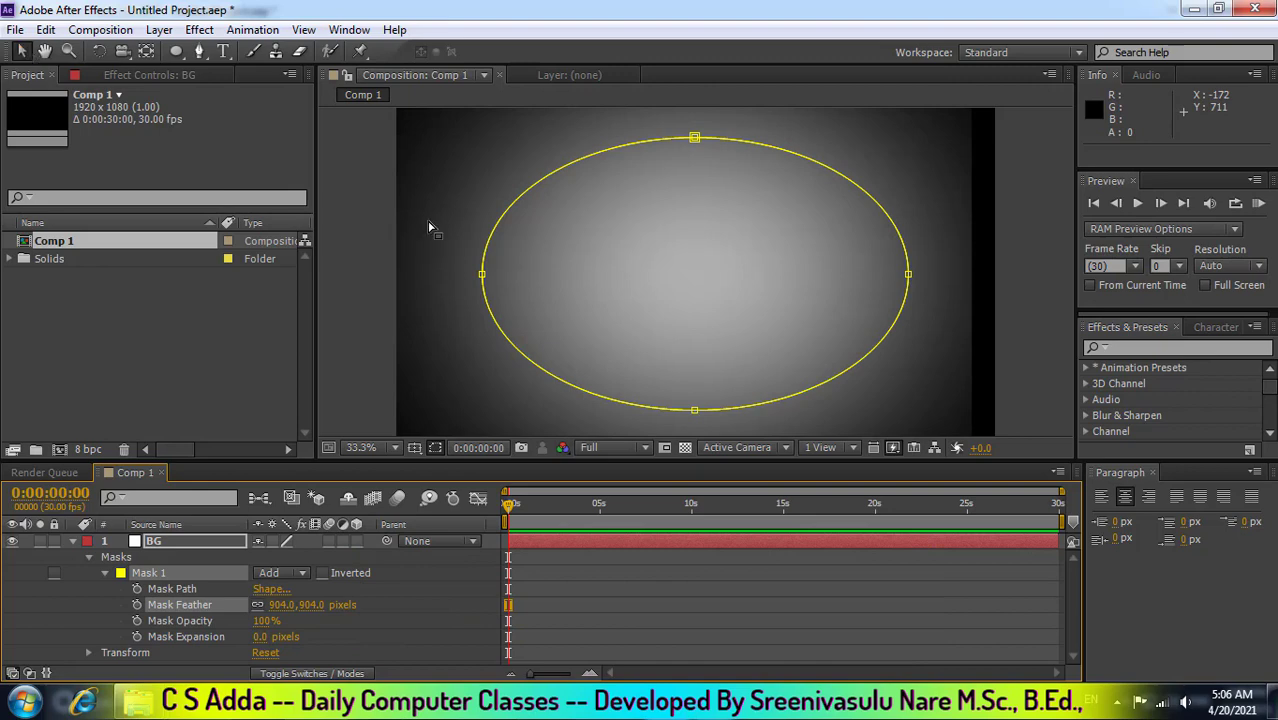
left_click(926, 265)
left_click_drag(730, 271, 755, 277)
key("Return")
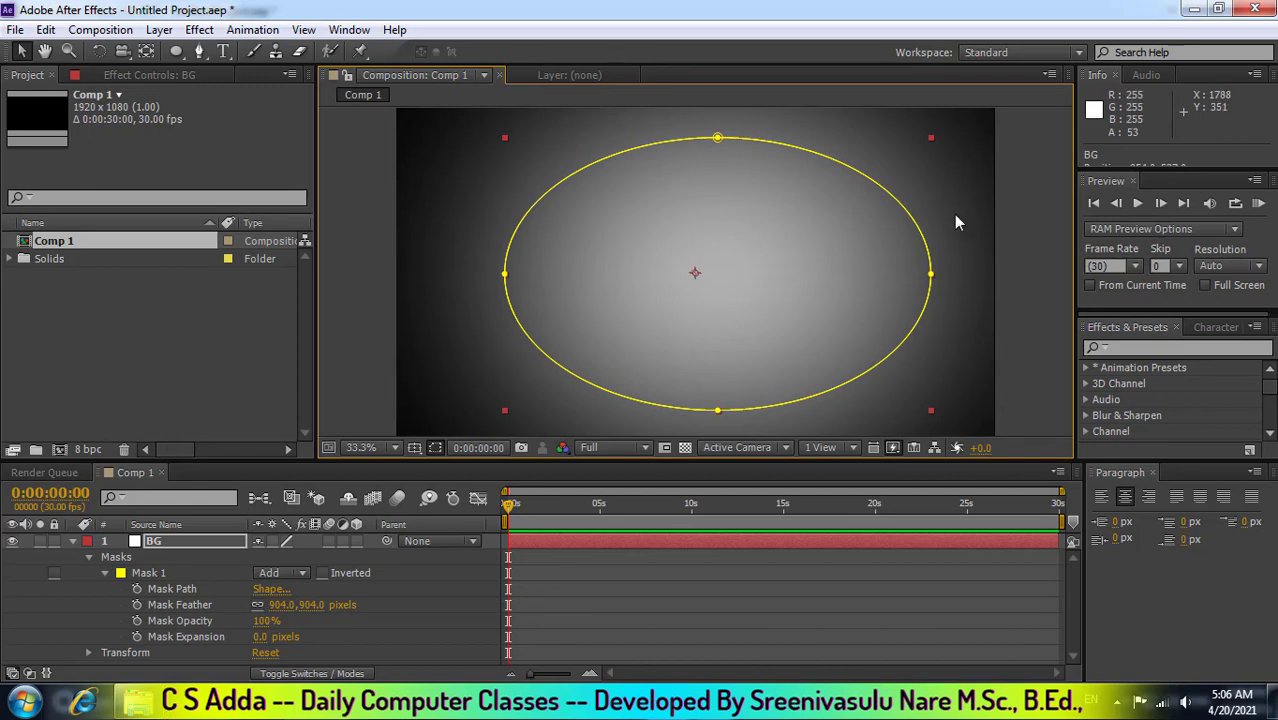
Deselect, collapse the BG layer's properties and lock the BG layer.
key("F2")
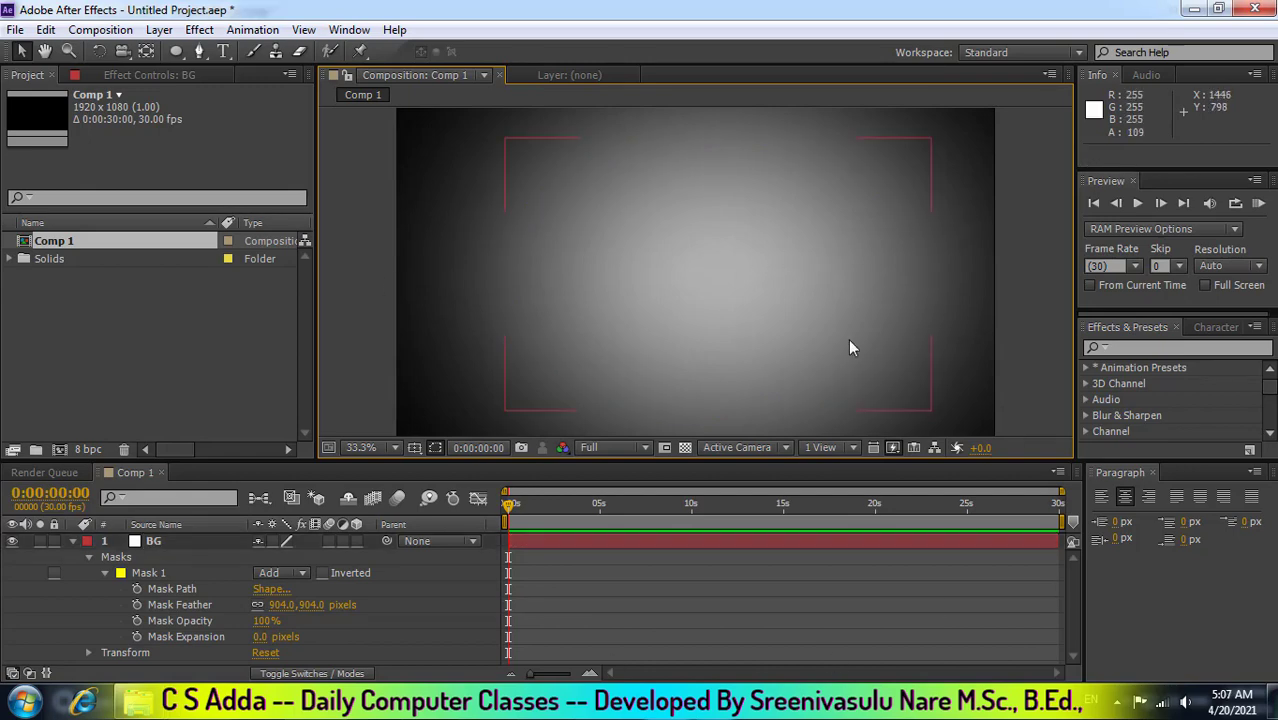
left_click(88, 556)
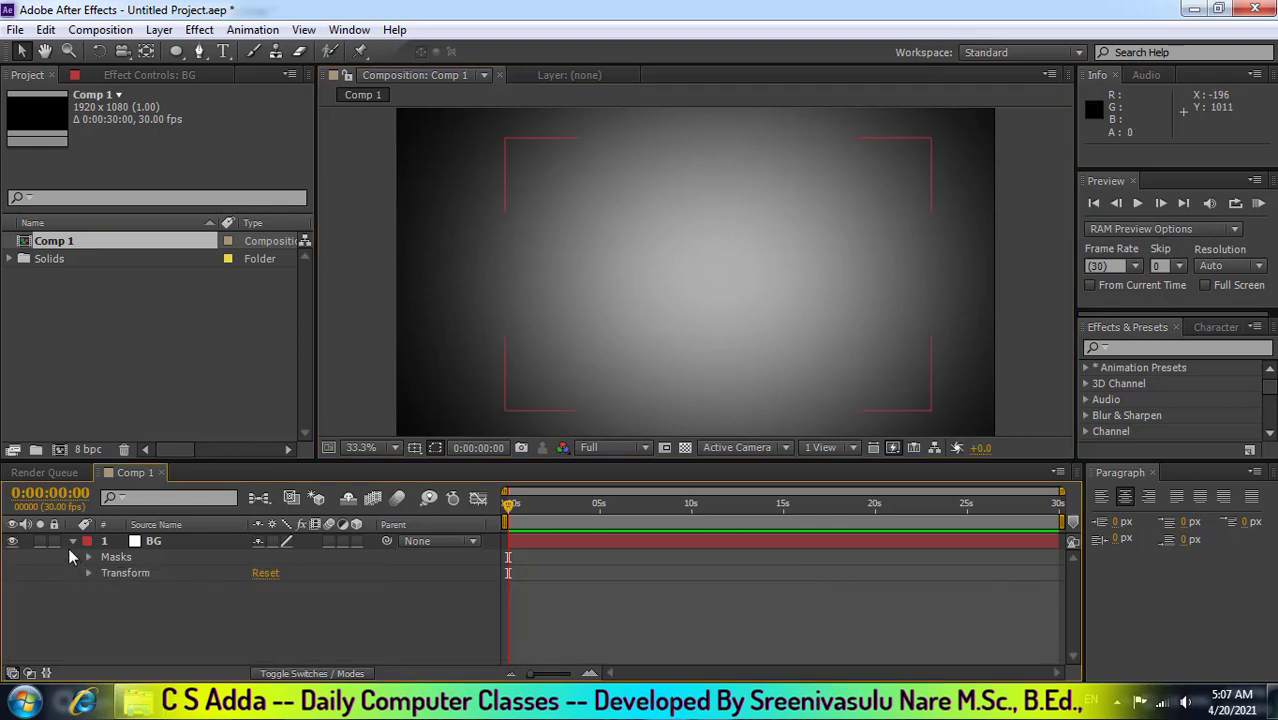
left_click(72, 542)
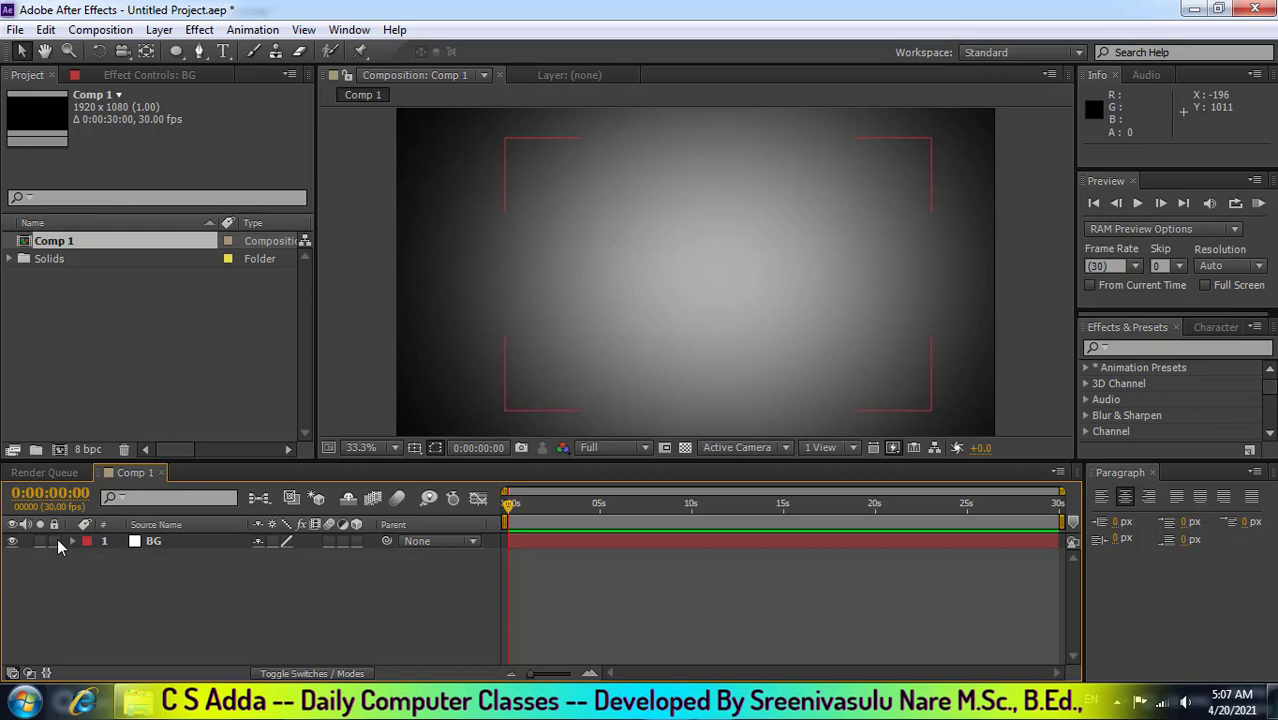
left_click(56, 540)
left_click(181, 341)
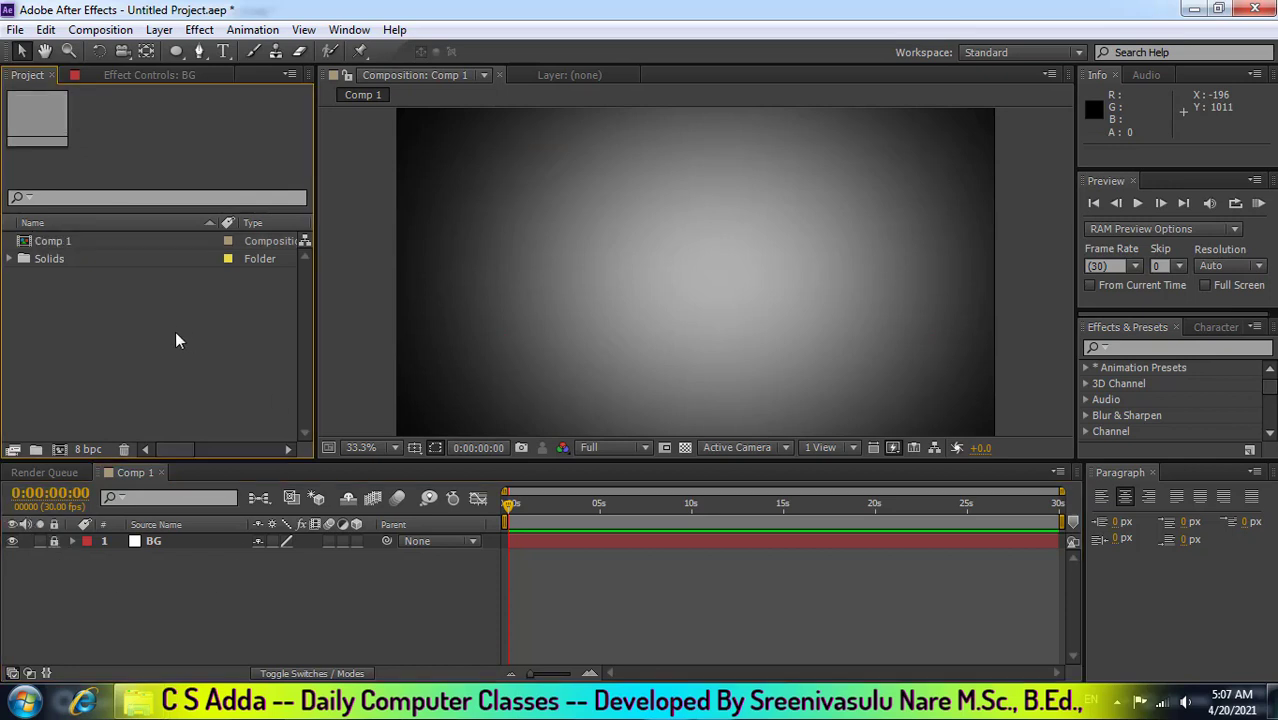
Import CS ADDA Logo.png from the Desktop into the Project panel.
right_click(146, 306)
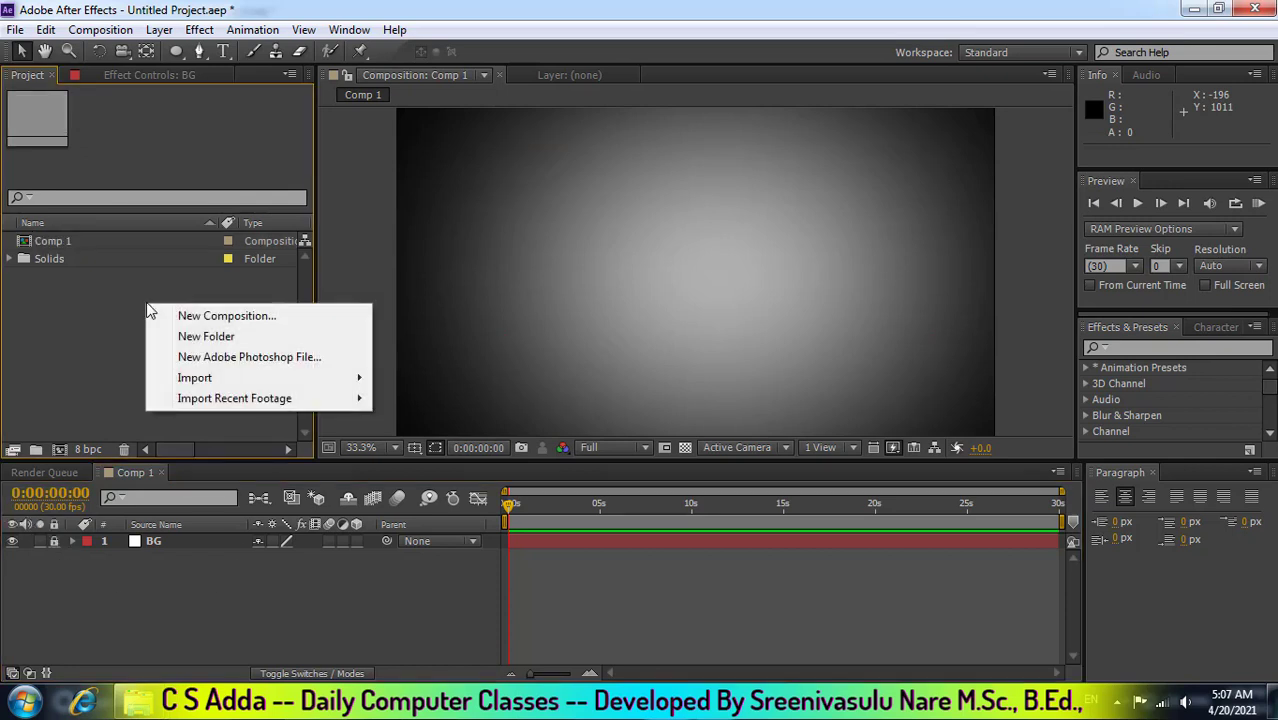
mouse_move(210, 377)
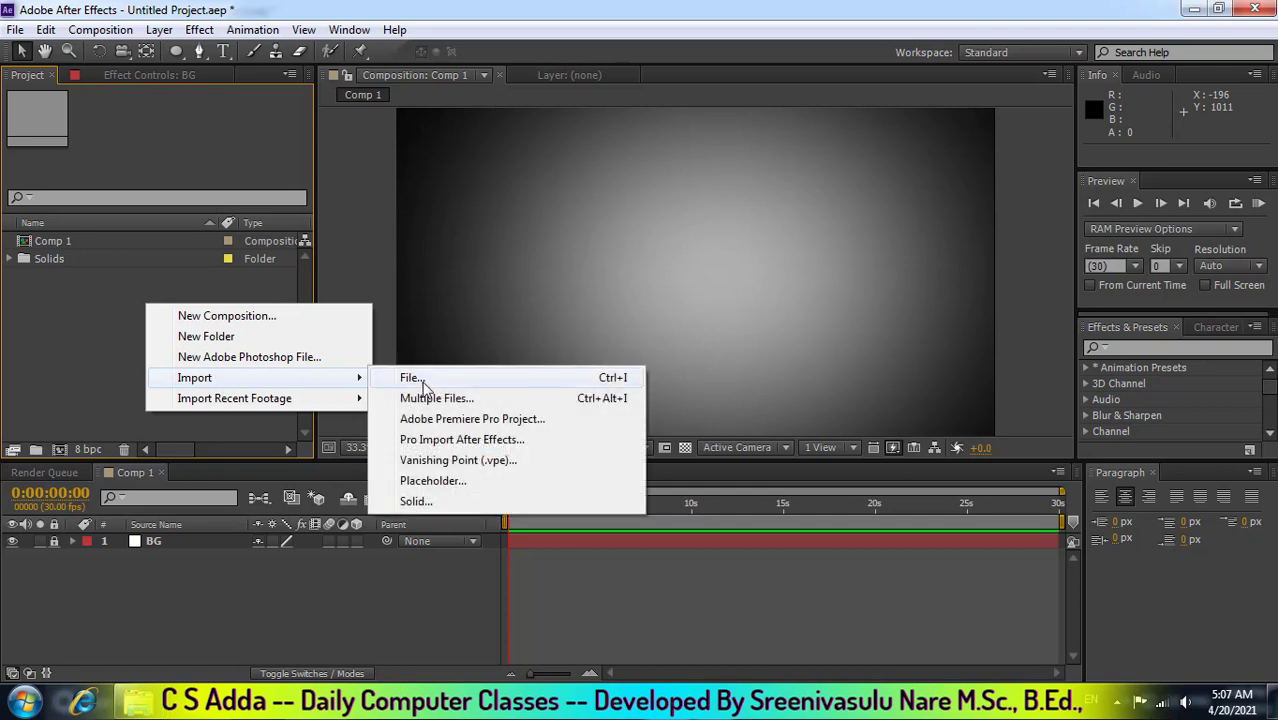
left_click(423, 383)
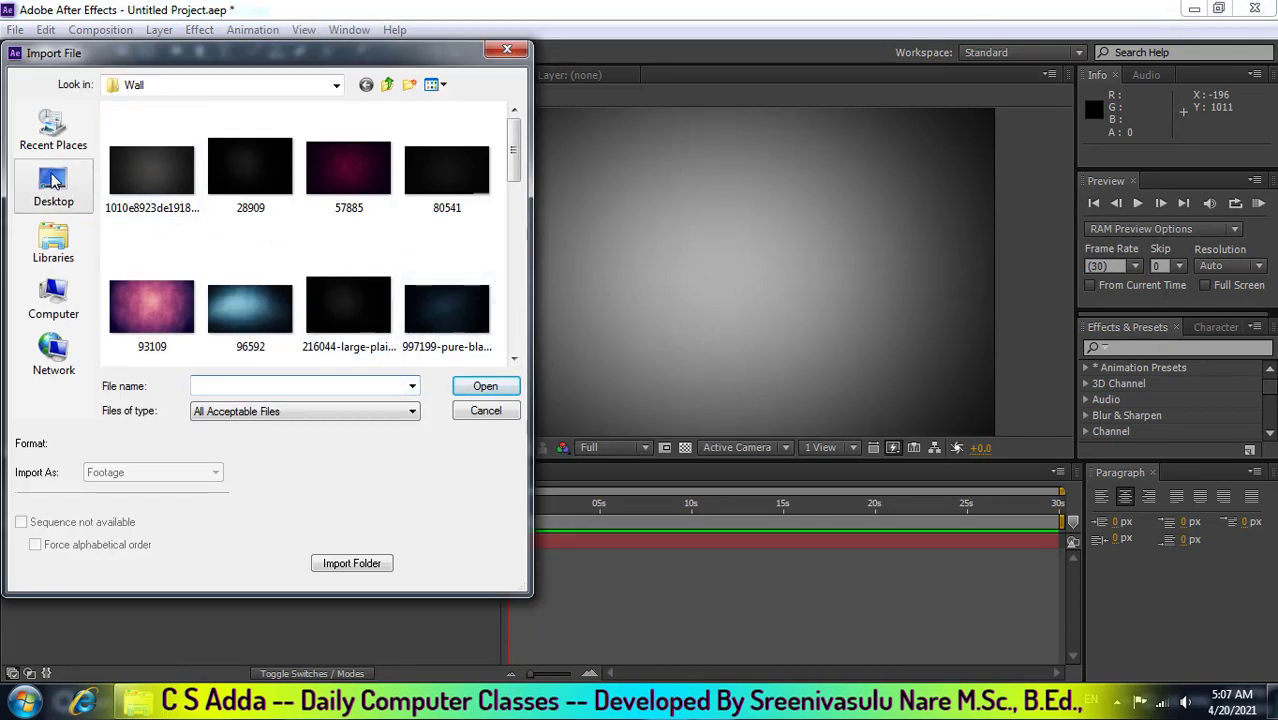
left_click(53, 180)
scroll(425, 275, "down", 2)
scroll(425, 275, "down", 5)
scroll(425, 275, "down", 7)
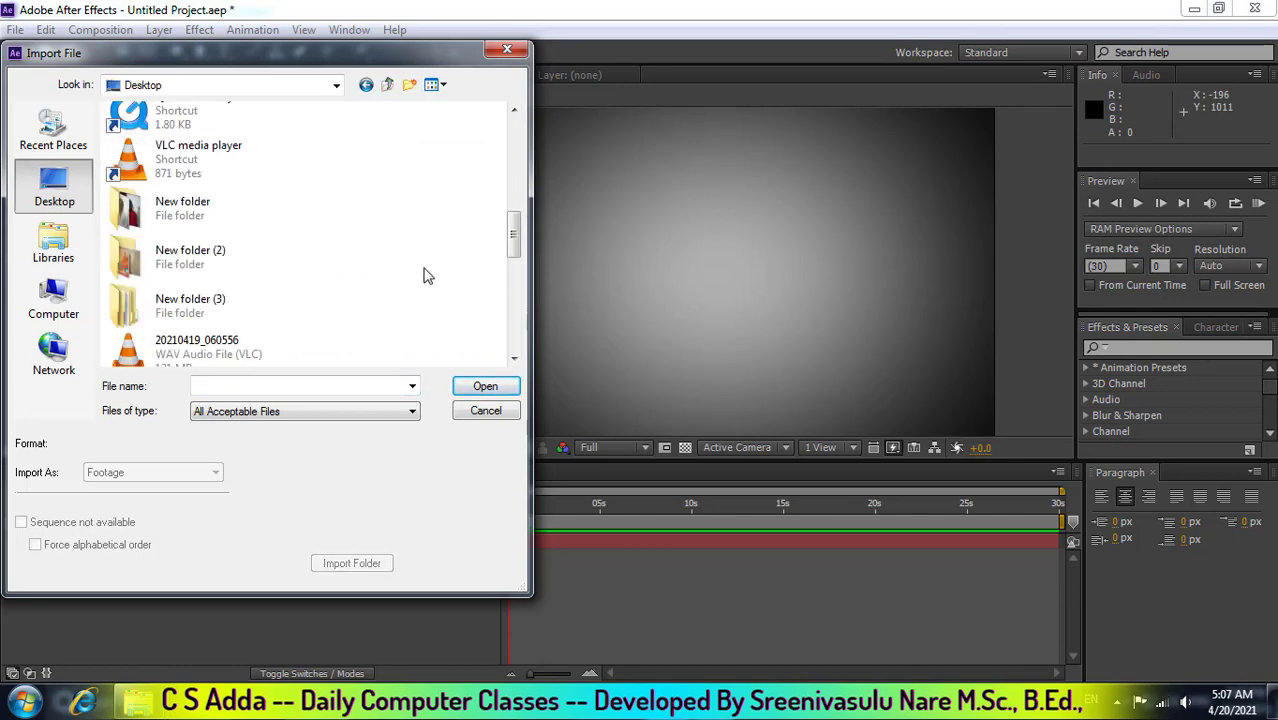
scroll(422, 274, "down", 2)
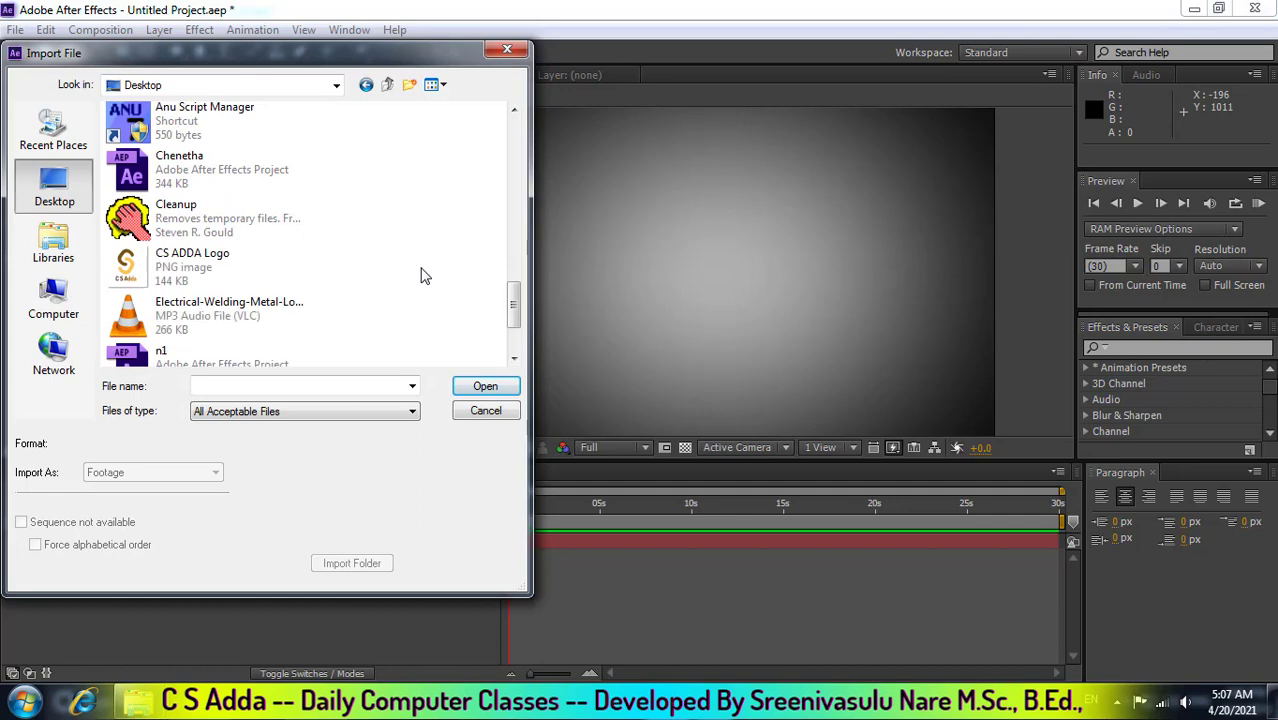
left_click(190, 262)
left_click(480, 388)
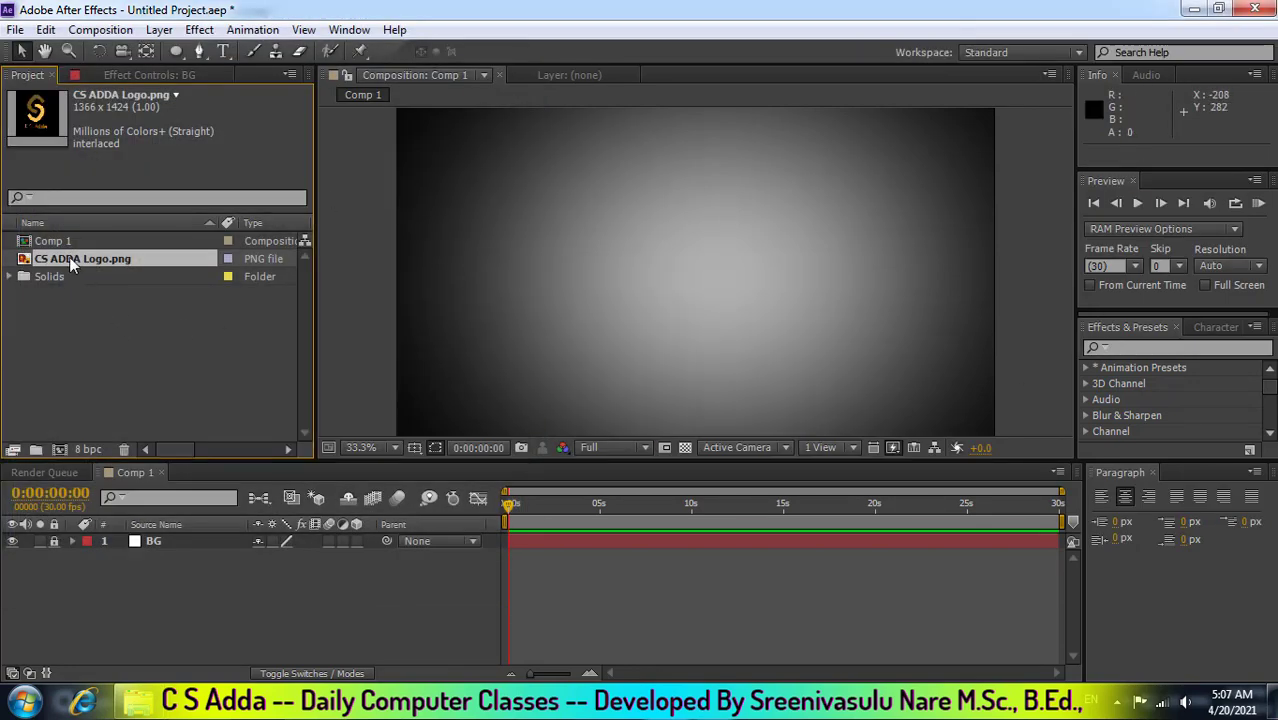
Place CS ADDA Logo.png above BG, shrink it and centre it in the frame.
left_click_drag(69, 257, 195, 540)
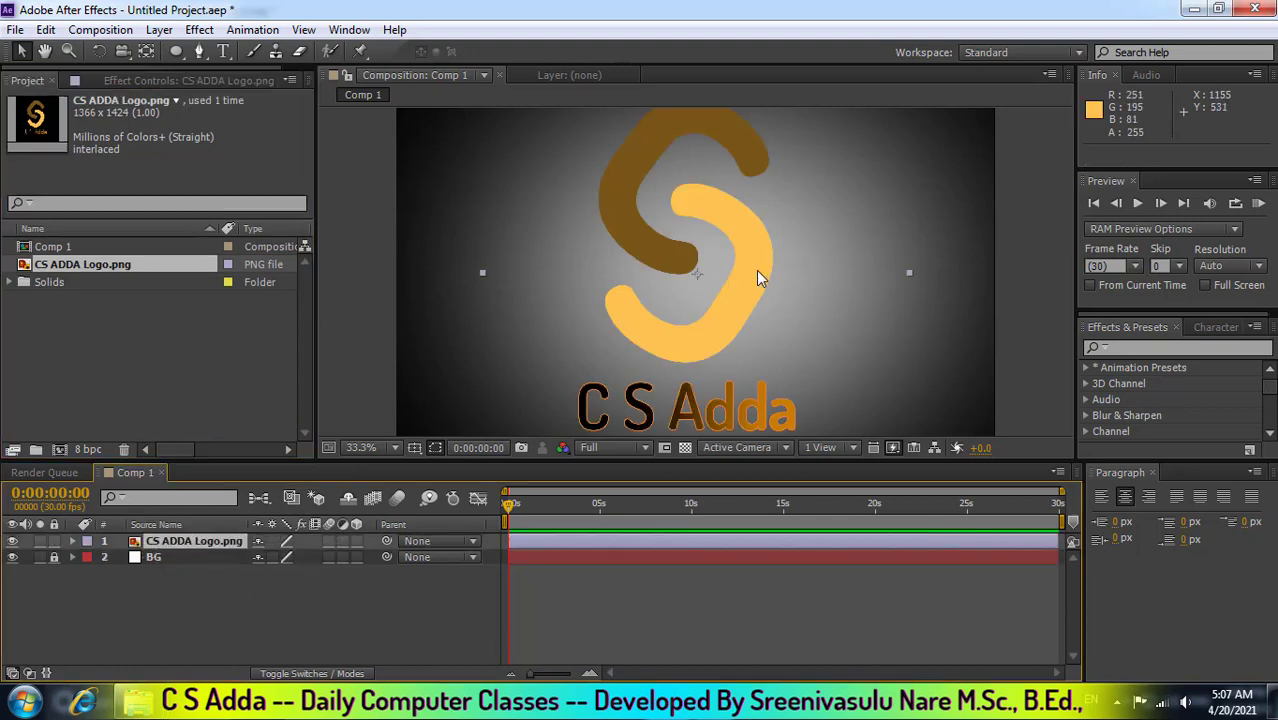
left_click_drag(750, 258, 750, 292)
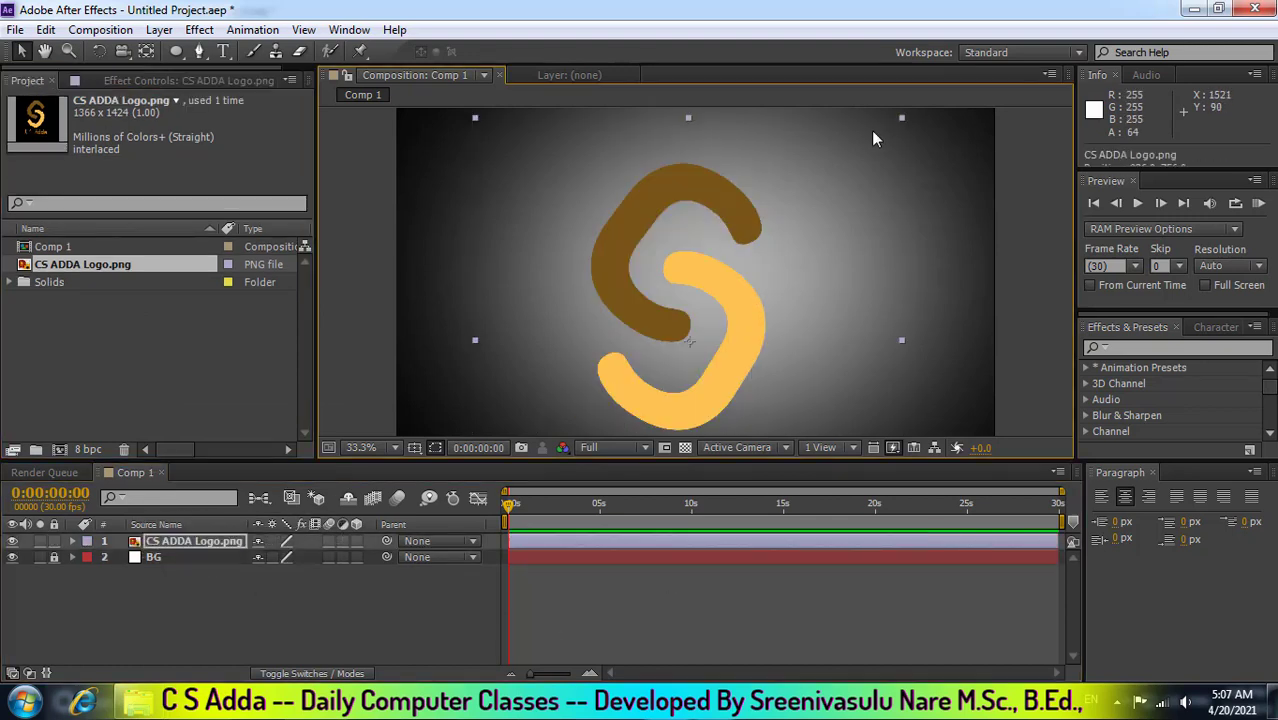
left_click_drag(901, 117, 829, 250)
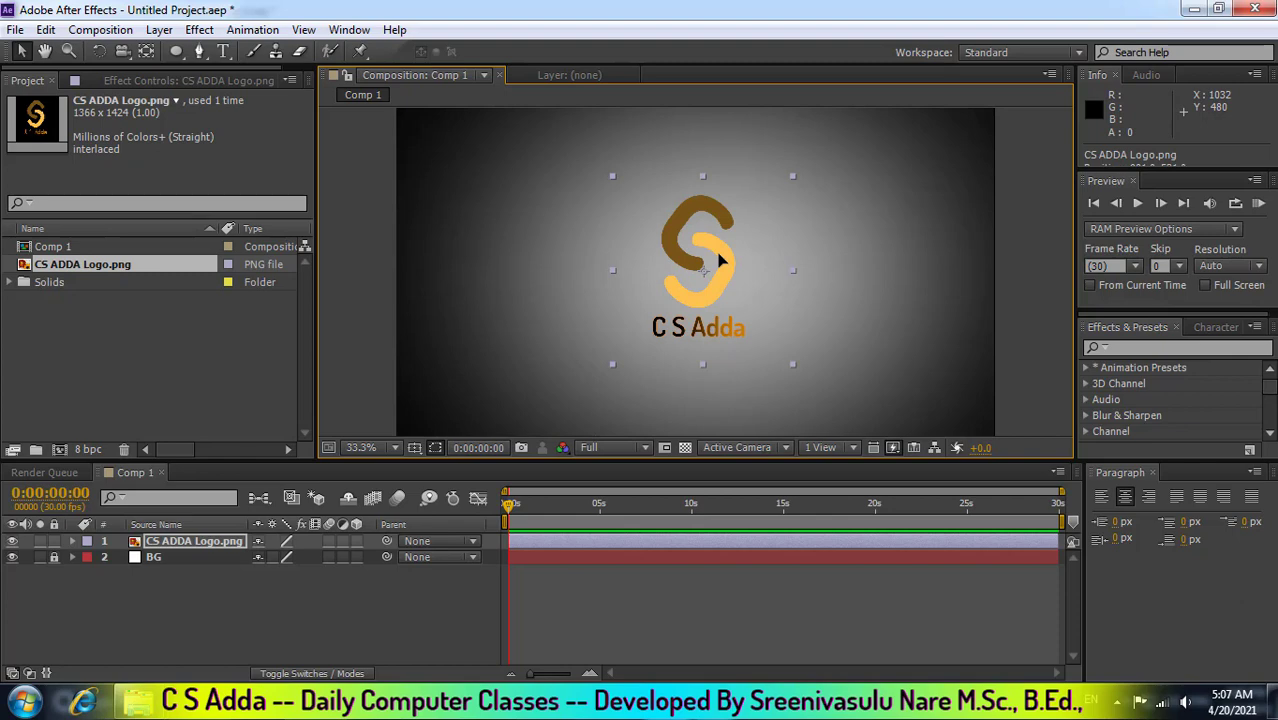
left_click_drag(722, 265, 720, 265)
left_click(887, 271)
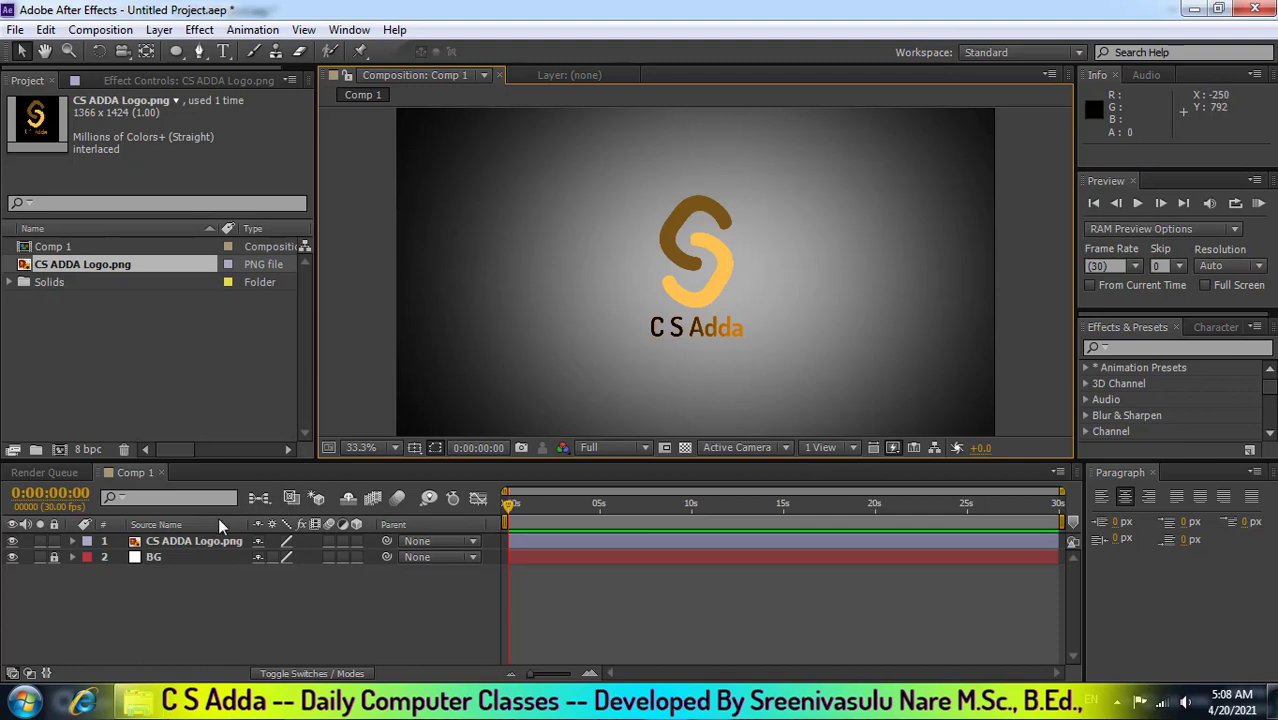
left_click(176, 549)
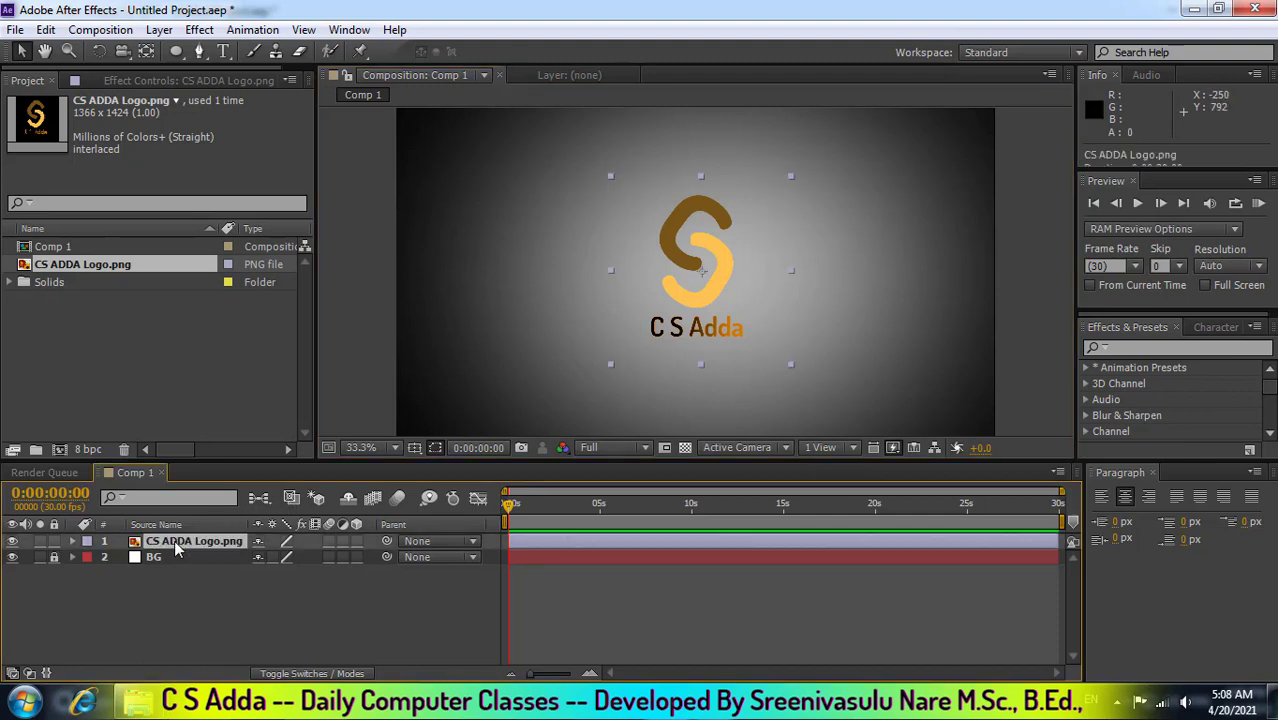
Pre-compose the logo layer with Move all attributes into the new composition.
right_click(176, 549)
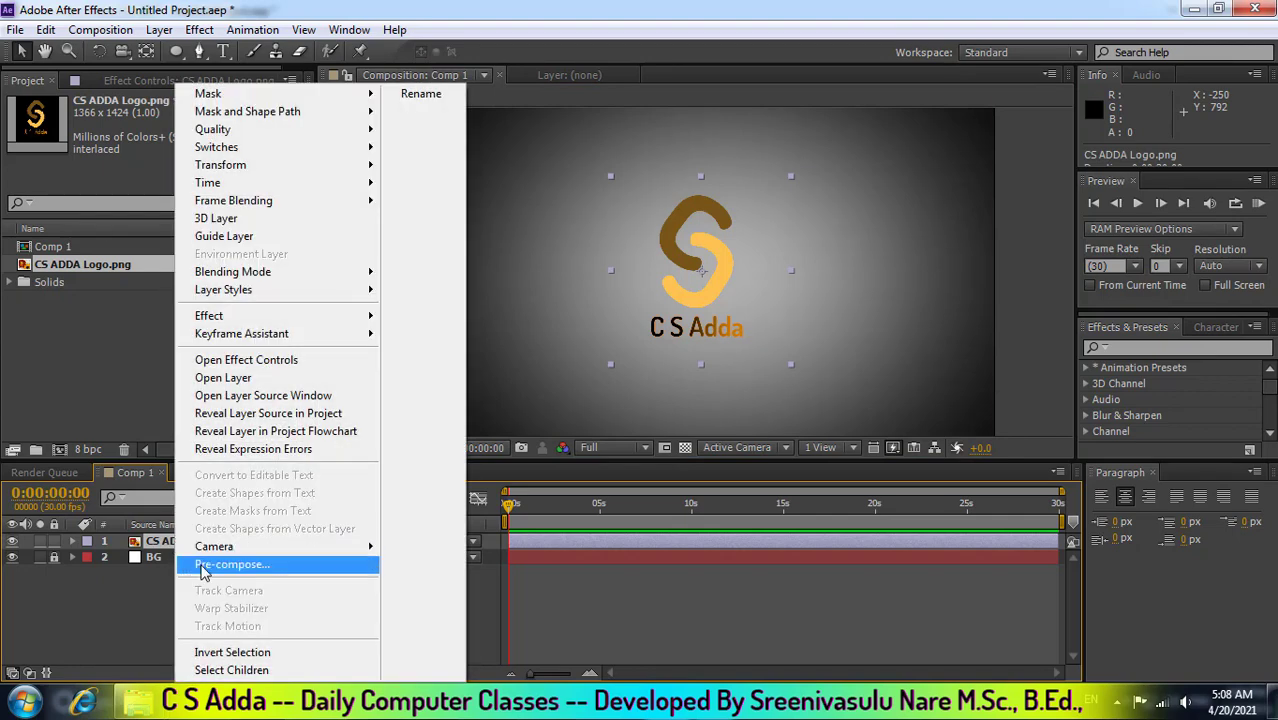
left_click(201, 566)
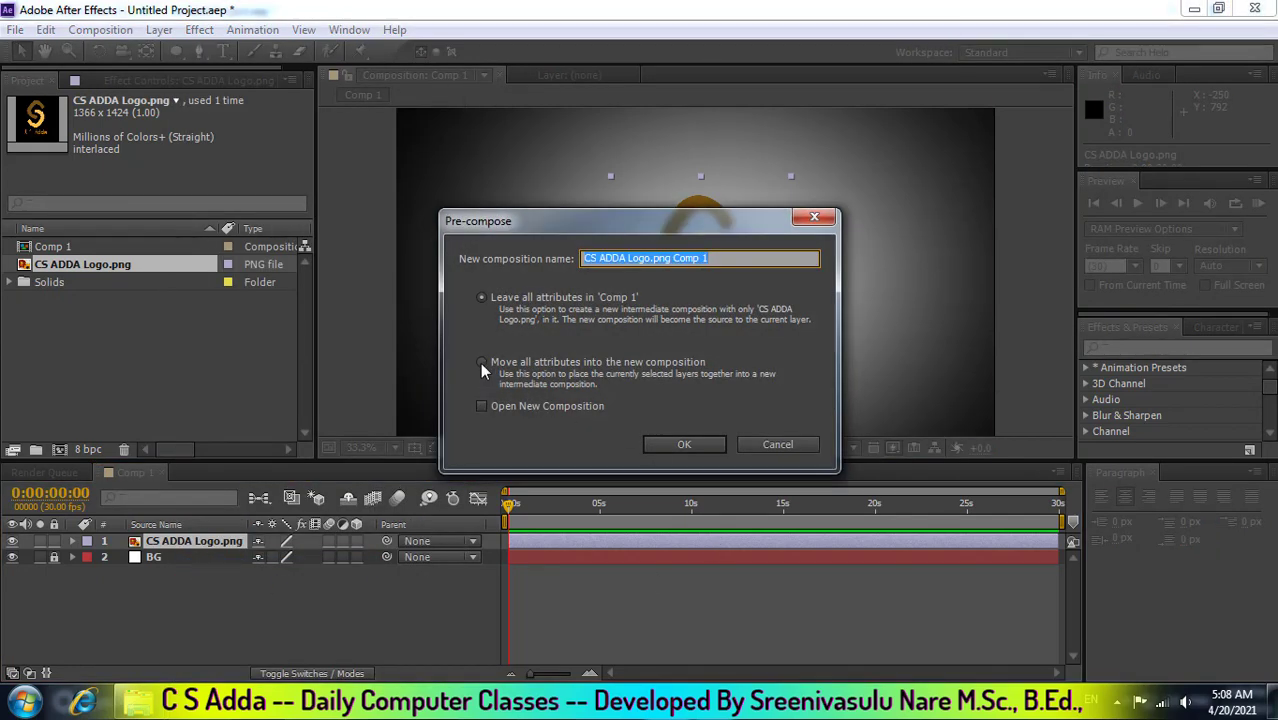
left_click(481, 362)
left_click(684, 445)
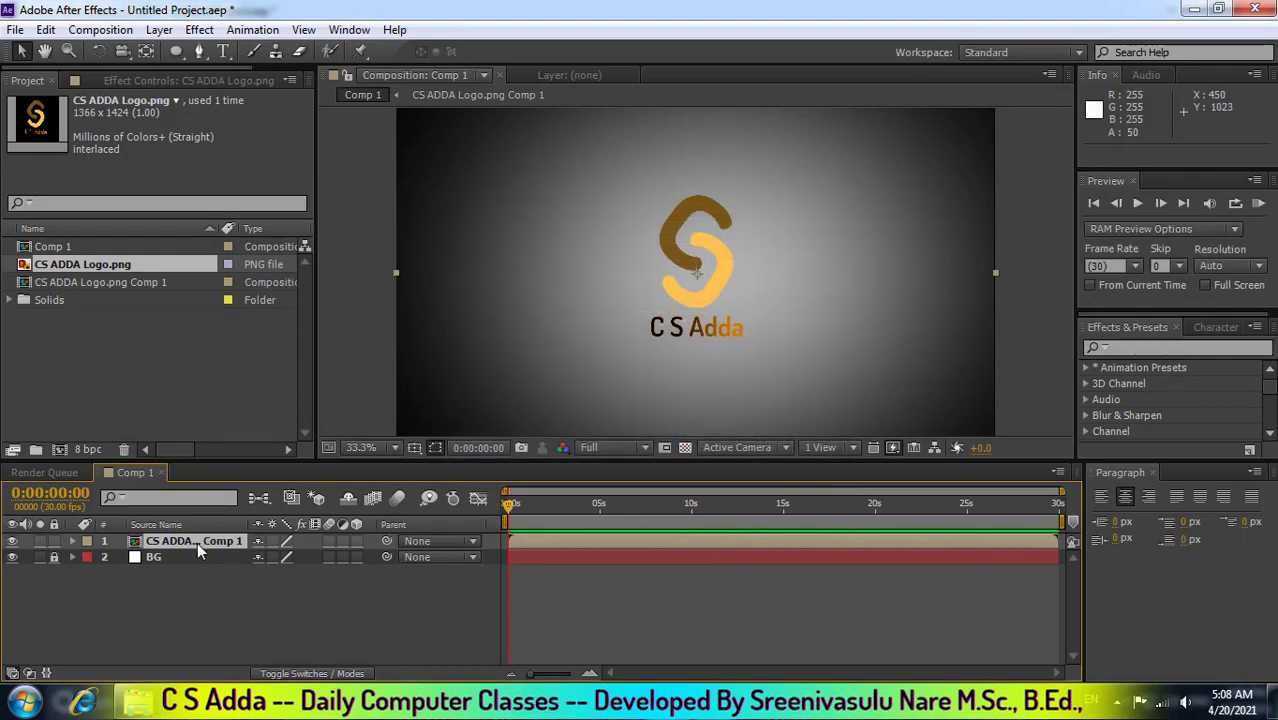
Duplicate the pre-composed logo layer and hide the lower copy.
key("ctrl+d")
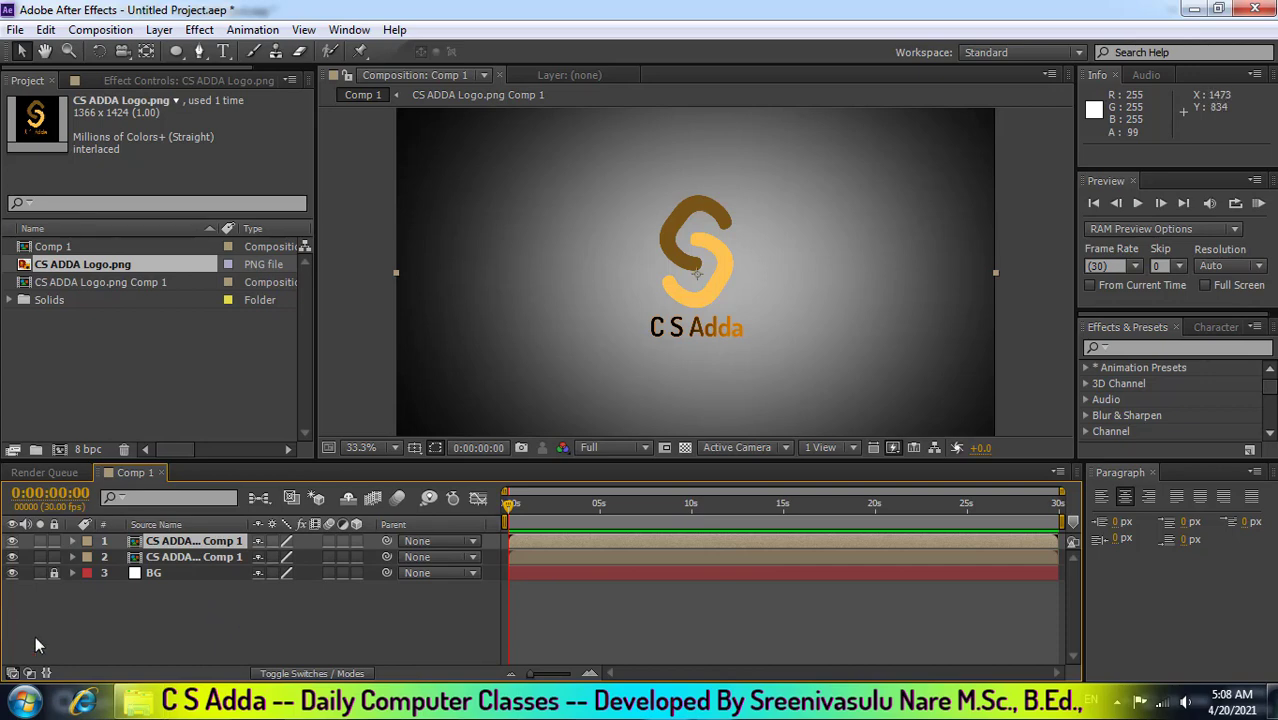
left_click(45, 580)
left_click(13, 558)
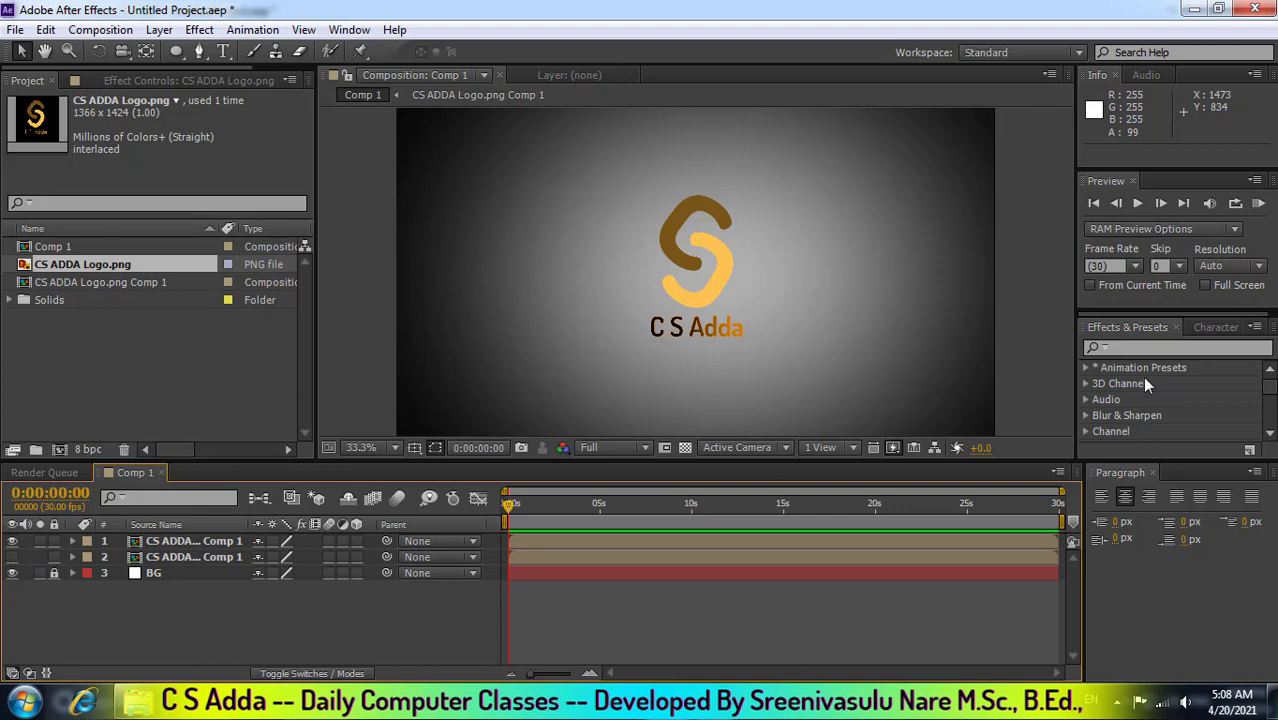
Search 'cc ba' and apply CC Ball Action to the top logo layer.
left_click(1149, 346)
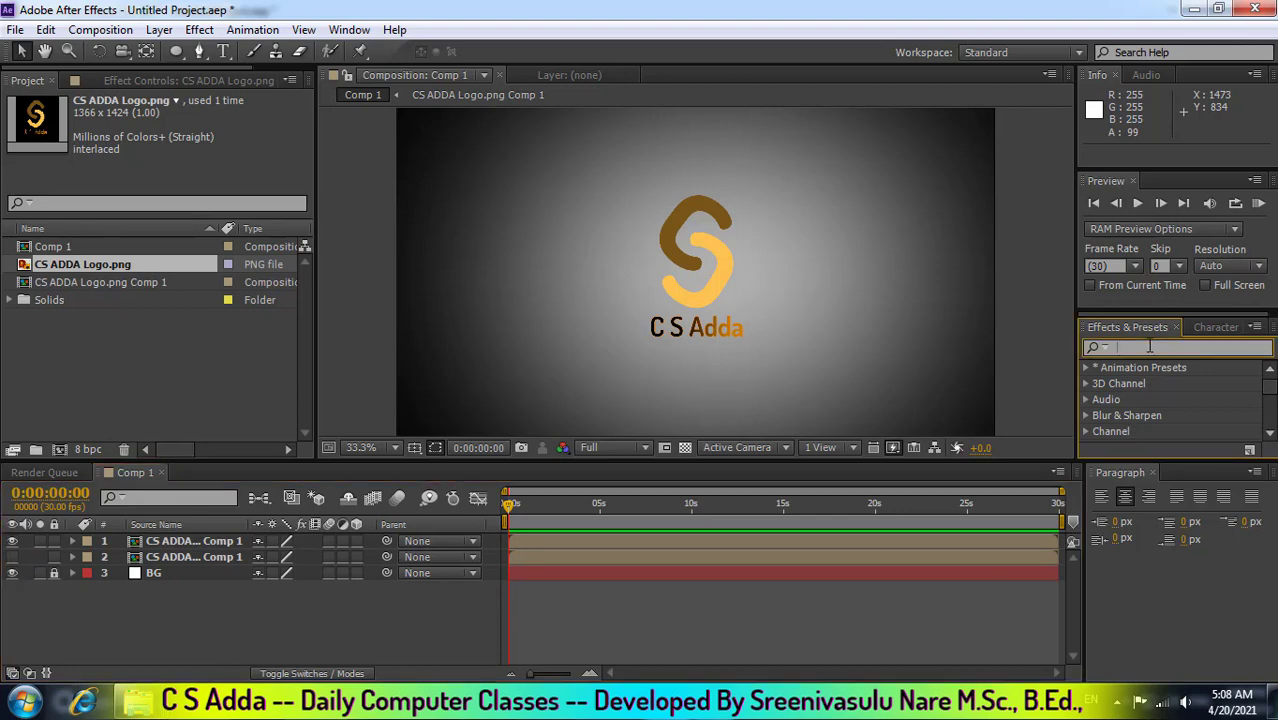
type("cc ba")
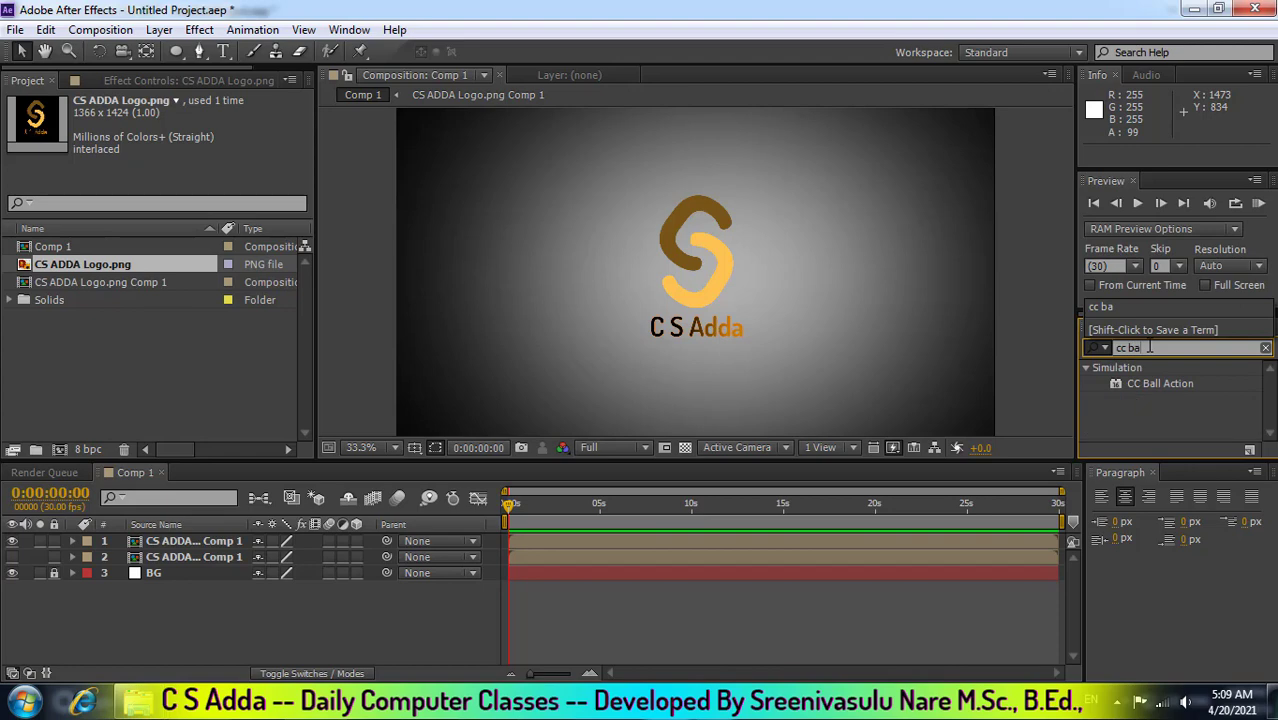
left_click_drag(1170, 383, 647, 339)
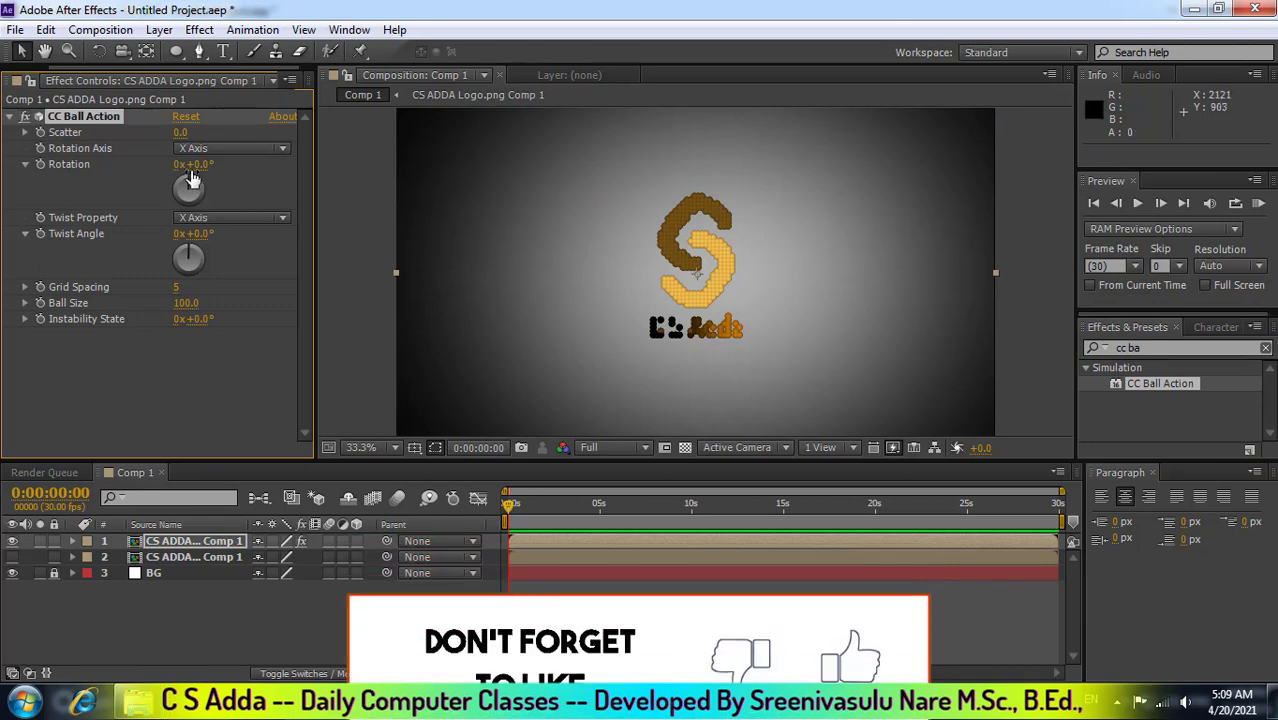
Set Scatter and Rotation keyframes at the 10-second mark.
left_click_drag(509, 502, 693, 527)
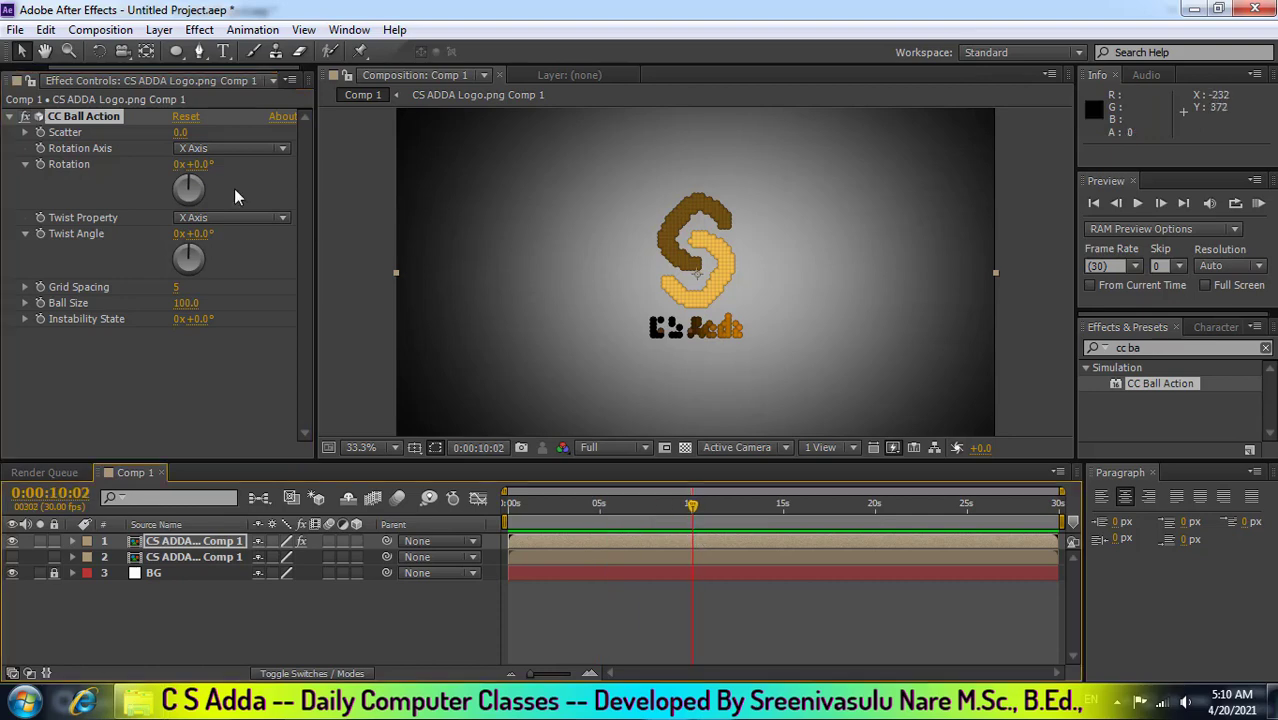
left_click(40, 133)
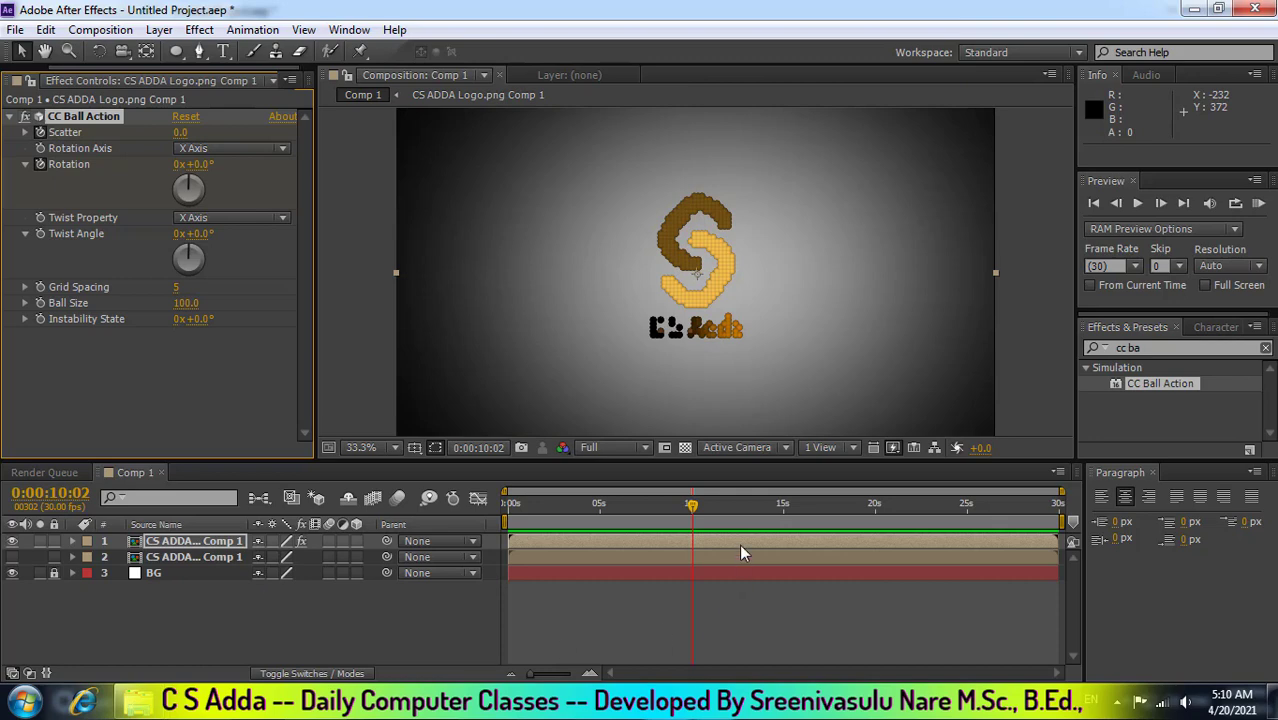
left_click_drag(694, 508, 500, 518)
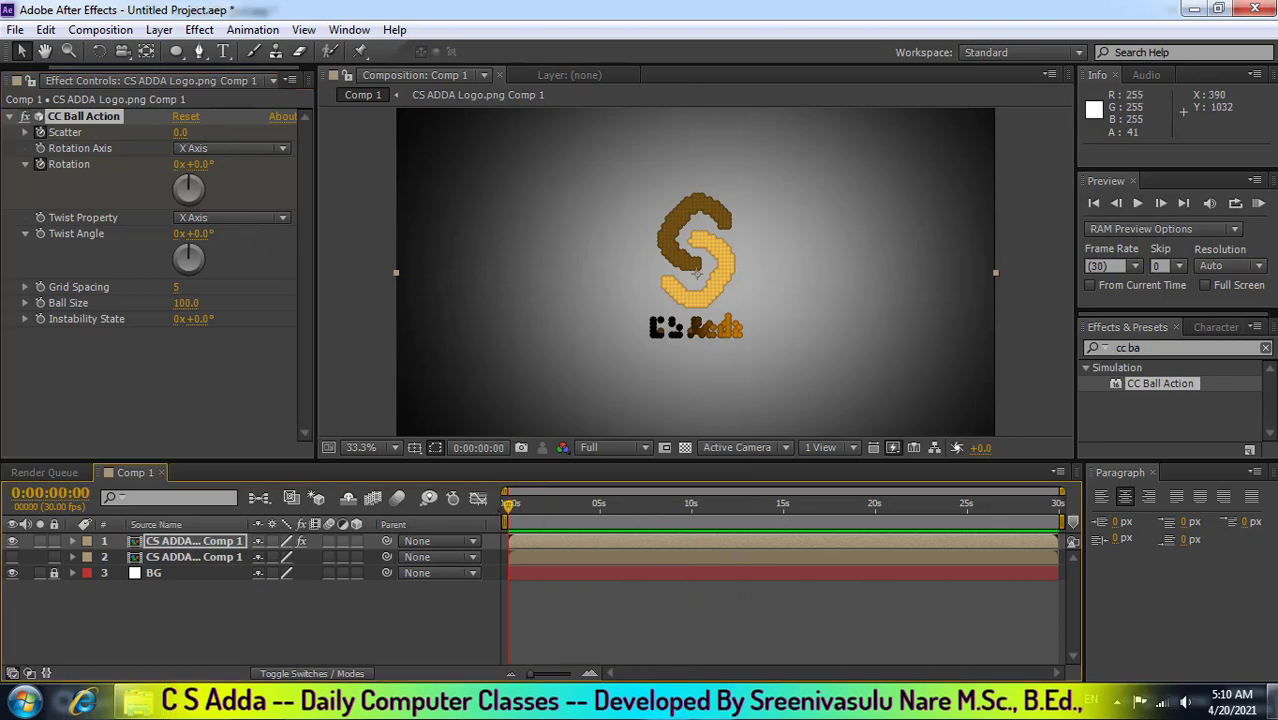
At 0 s set Scatter to 500 and Rotation to -2x, then scrub to check.
left_click(180, 132)
type("500")
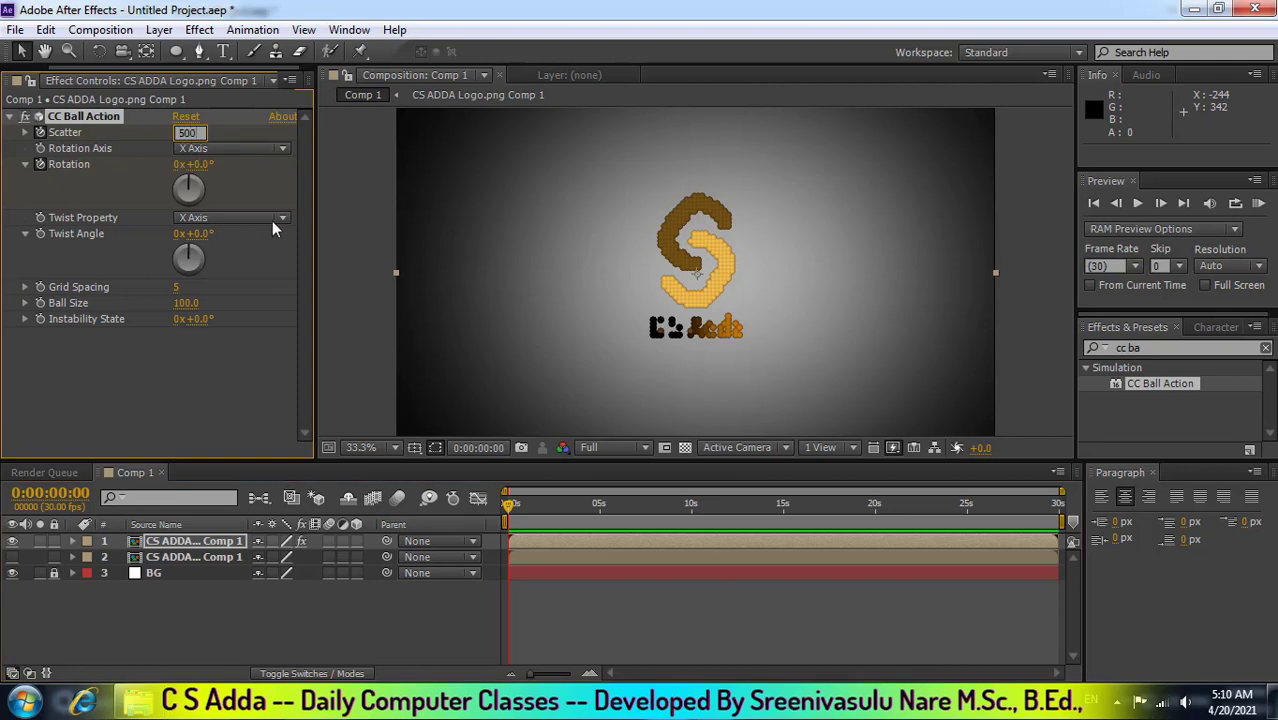
left_click(177, 164)
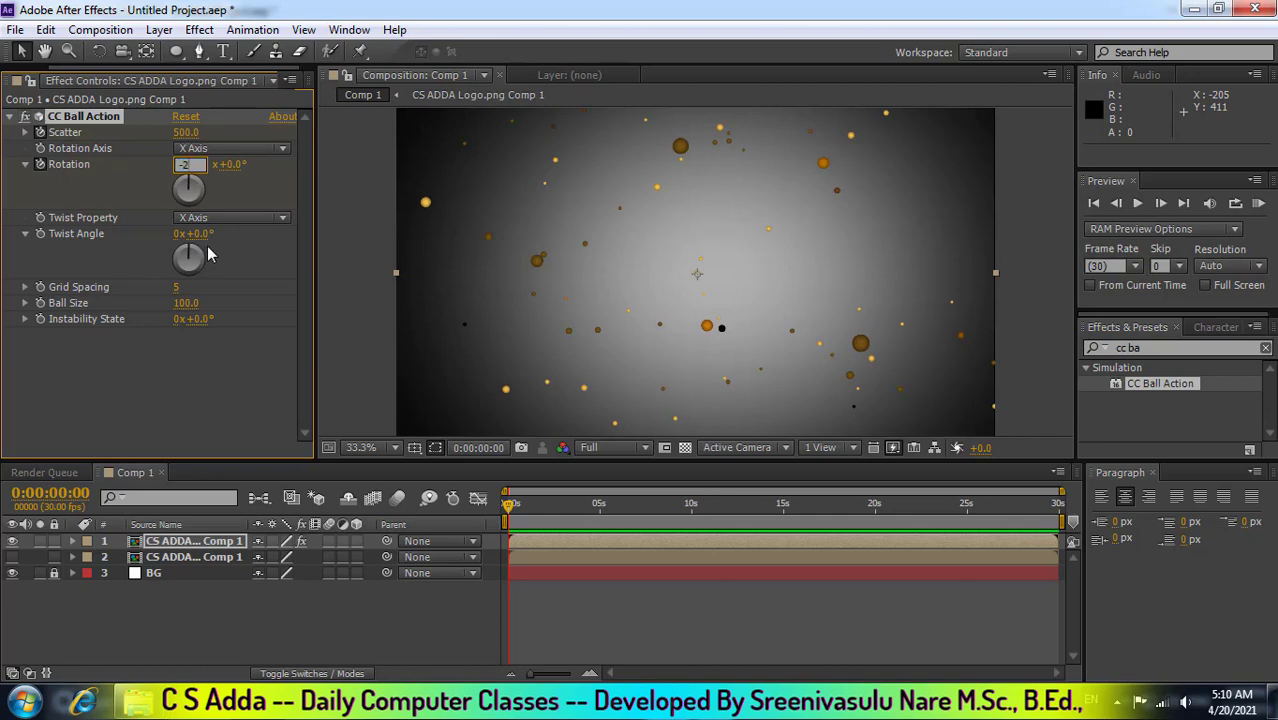
type("-2")
key("Return")
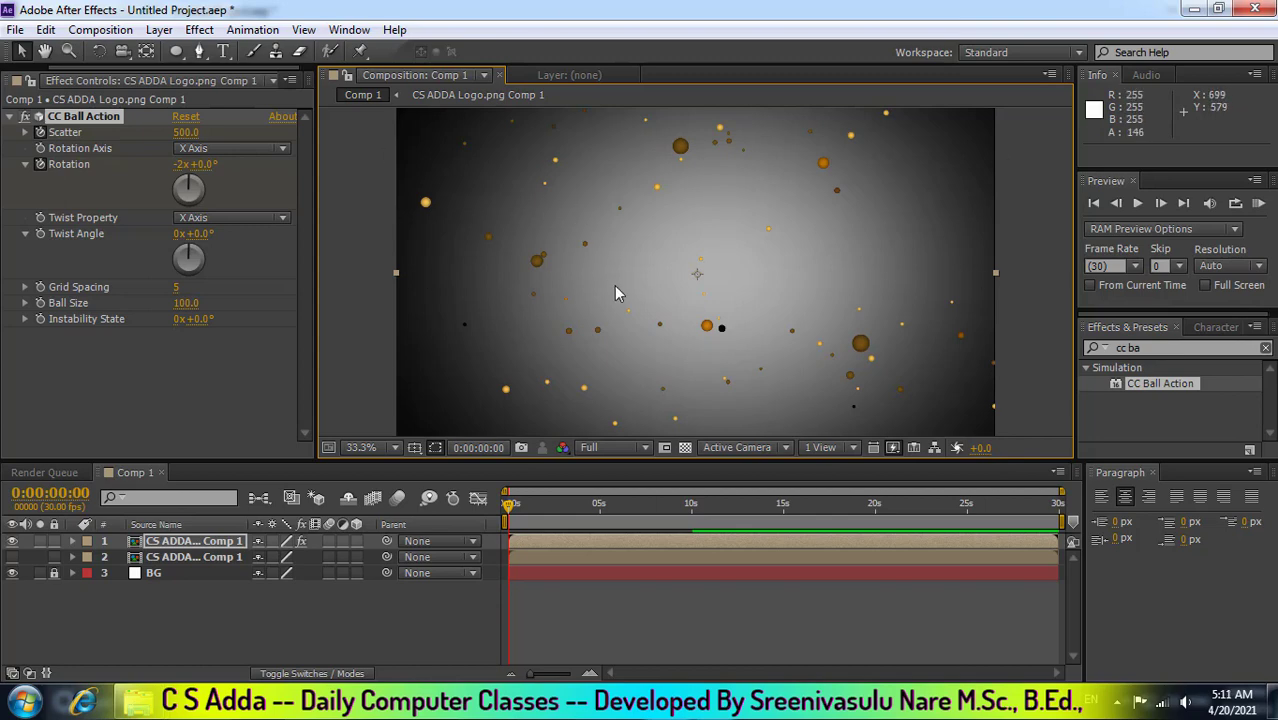
left_click_drag(510, 505, 693, 537)
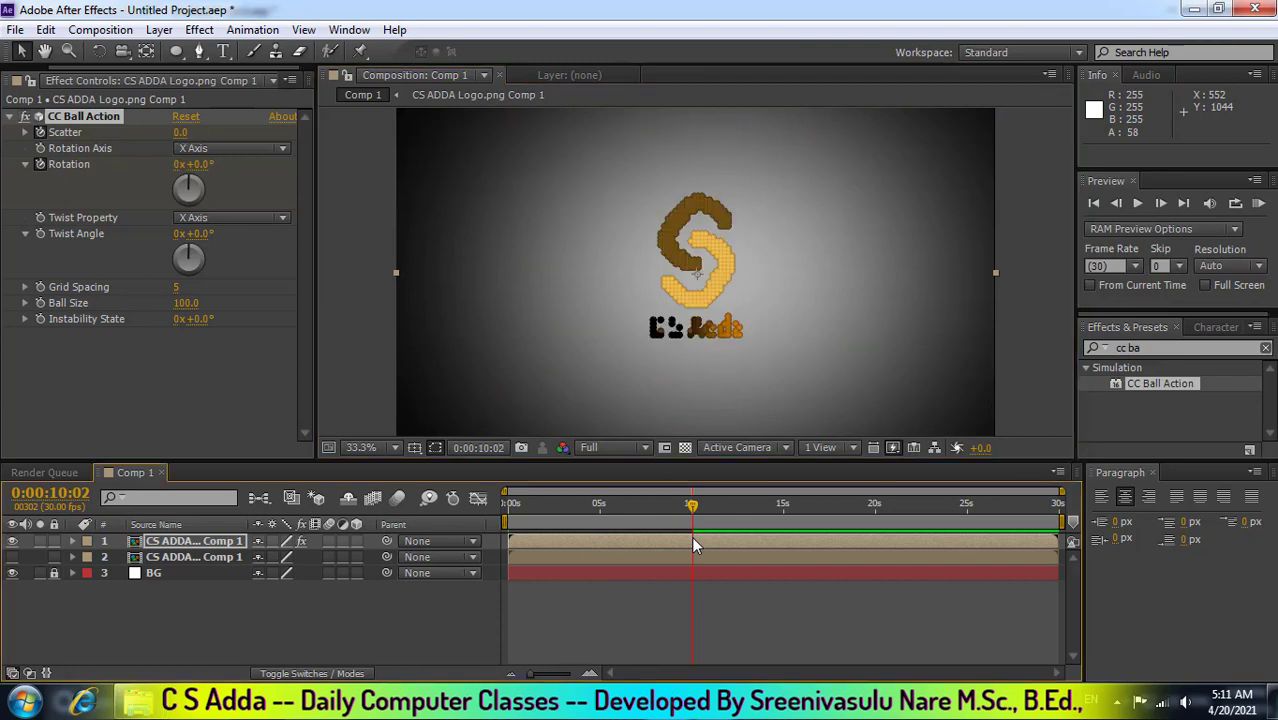
left_click_drag(692, 501, 508, 503)
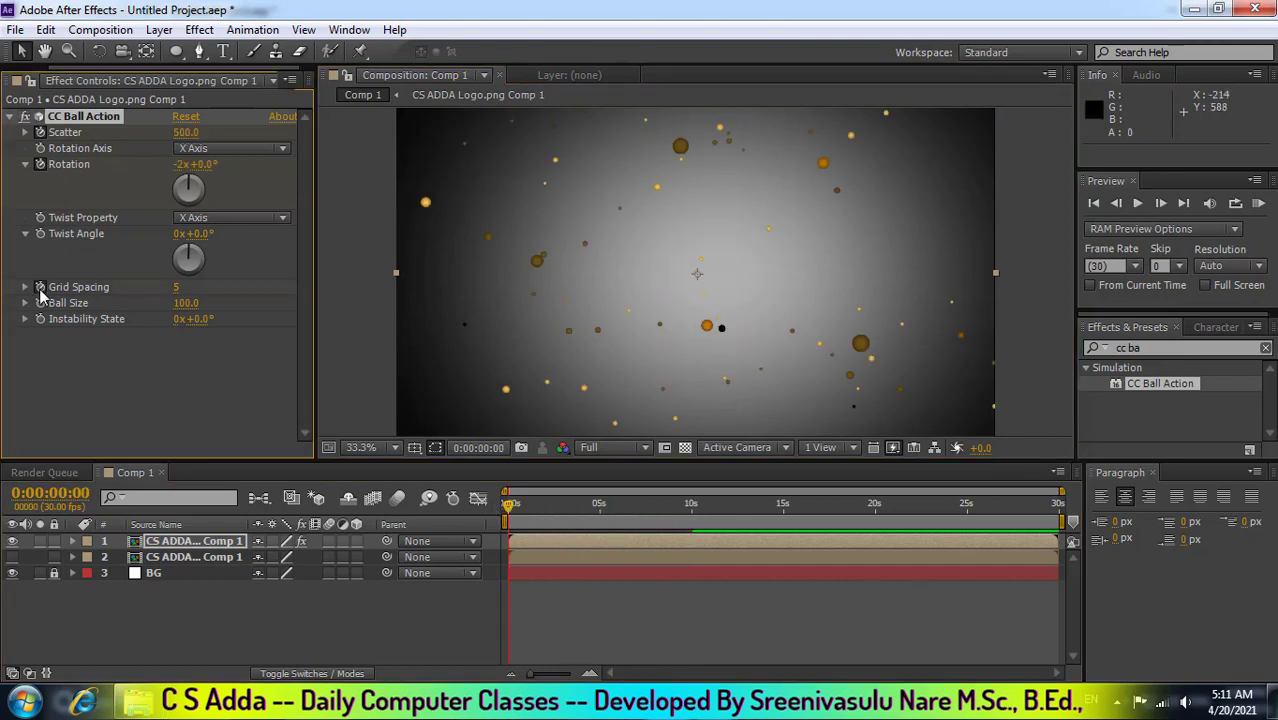
Try Grid Spacing values 1 and then 0, checking the logo around 10 seconds.
left_click(176, 287)
type("1")
left_click_drag(510, 508, 692, 507)
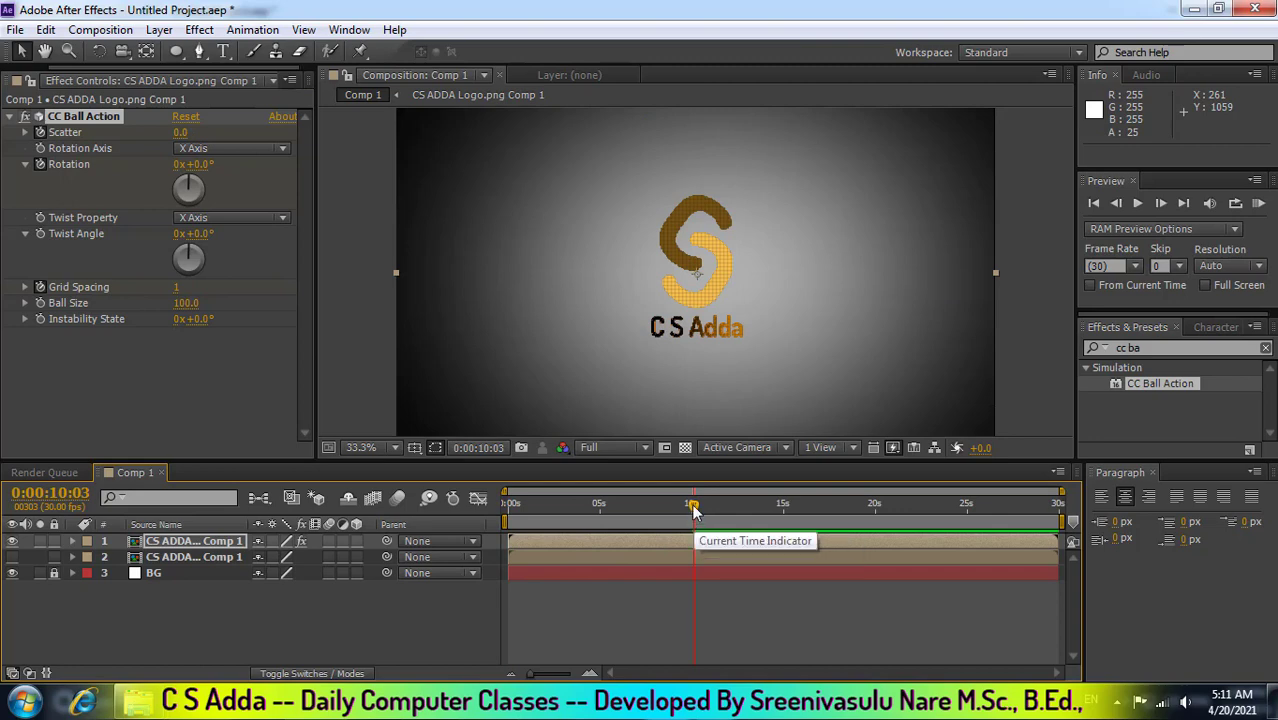
left_click_drag(694, 510, 699, 511)
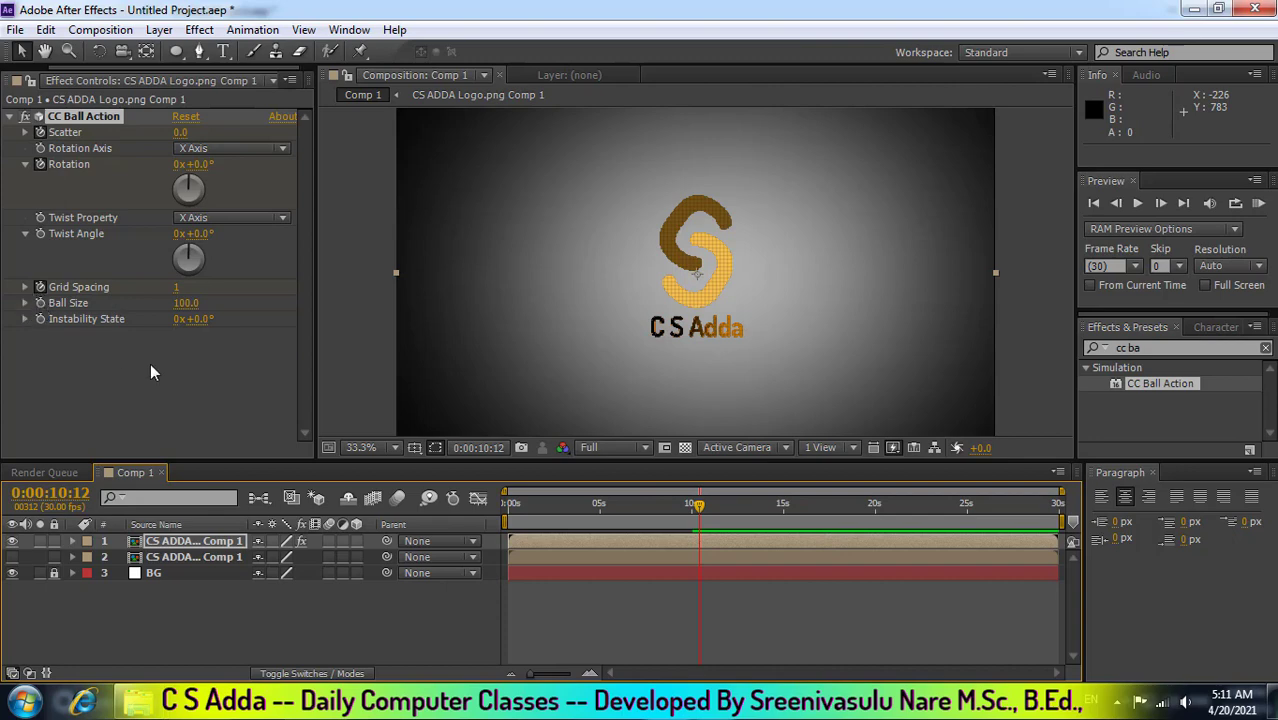
left_click(699, 503)
left_click(177, 287)
type("0")
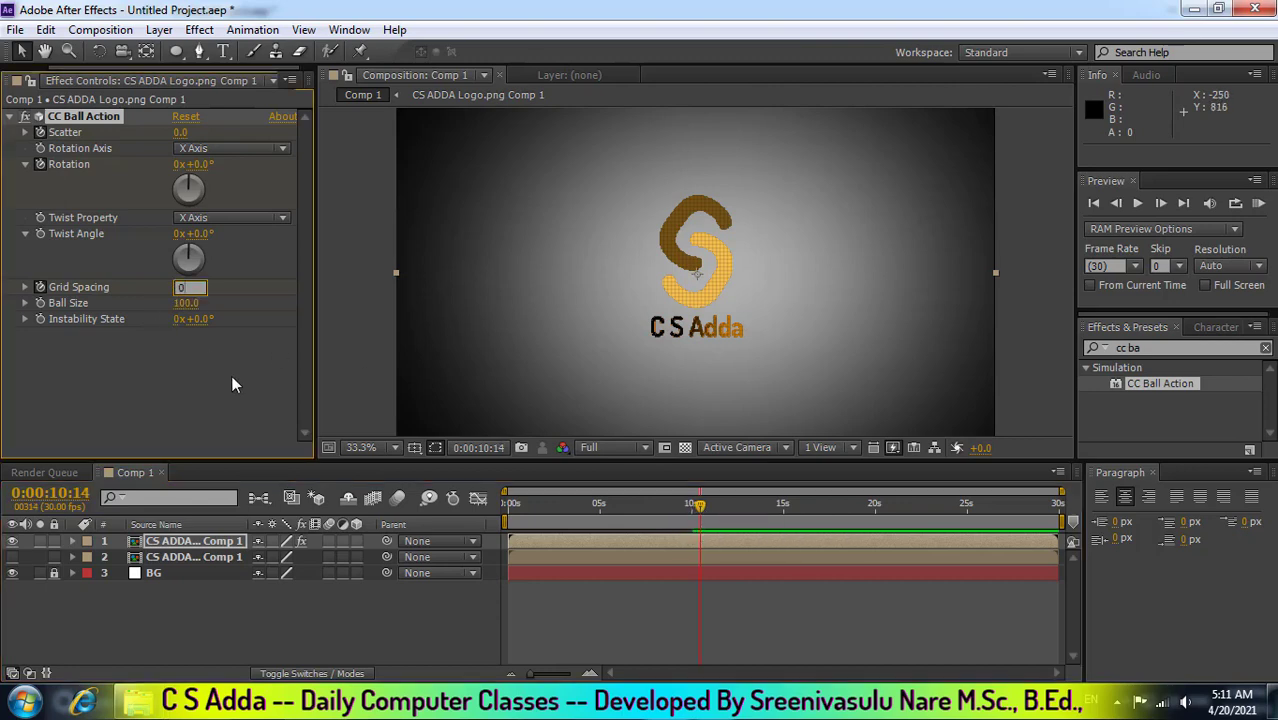
left_click(702, 512)
left_click_drag(702, 512, 486, 506)
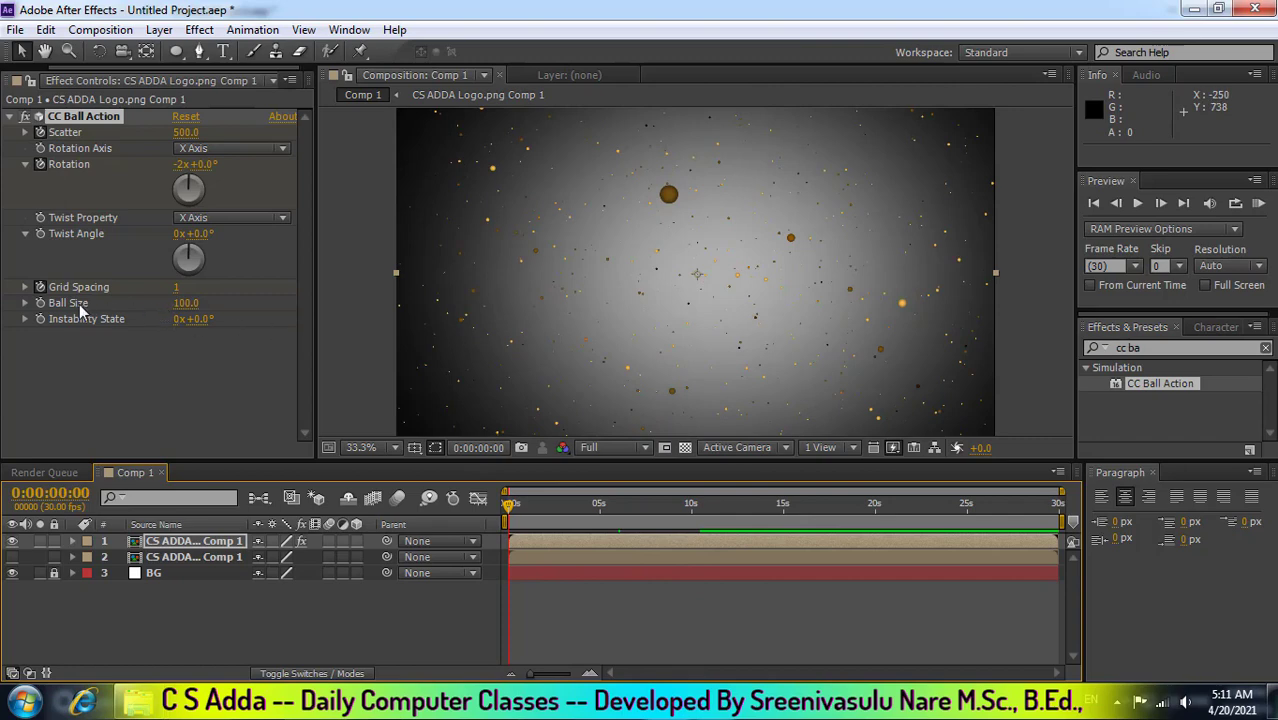
Set Ball Size to 0, then 200, and finally 500.
left_click(184, 303)
type("0")
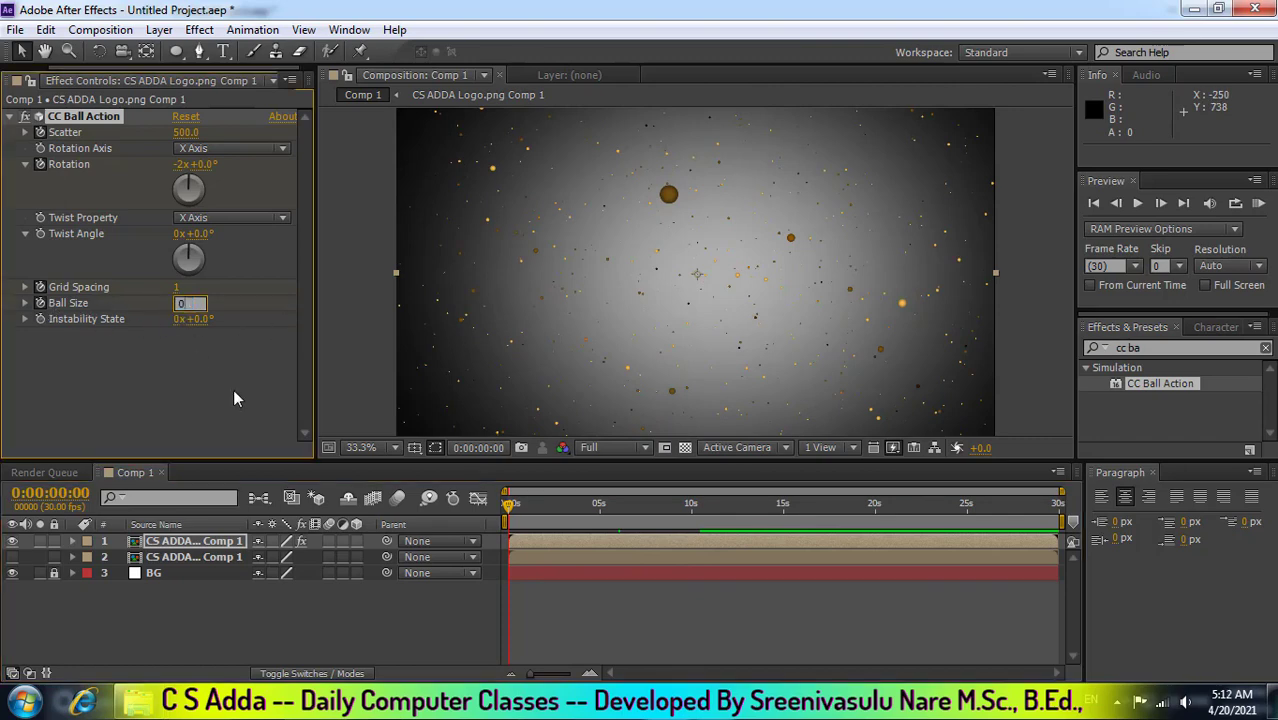
left_click(510, 506)
mouse_move(510, 506)
left_mouse_down()
mouse_move(522, 505)
mouse_move(508, 505)
left_mouse_up()
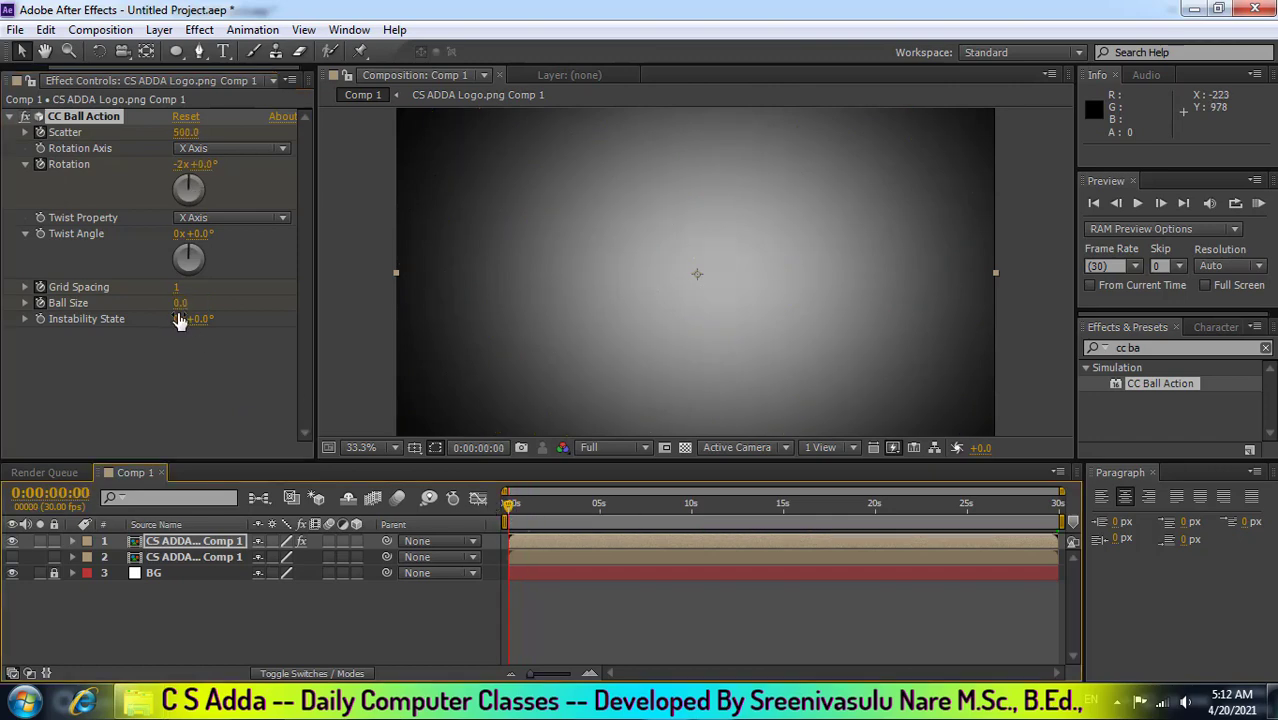
left_click(180, 303)
type("200")
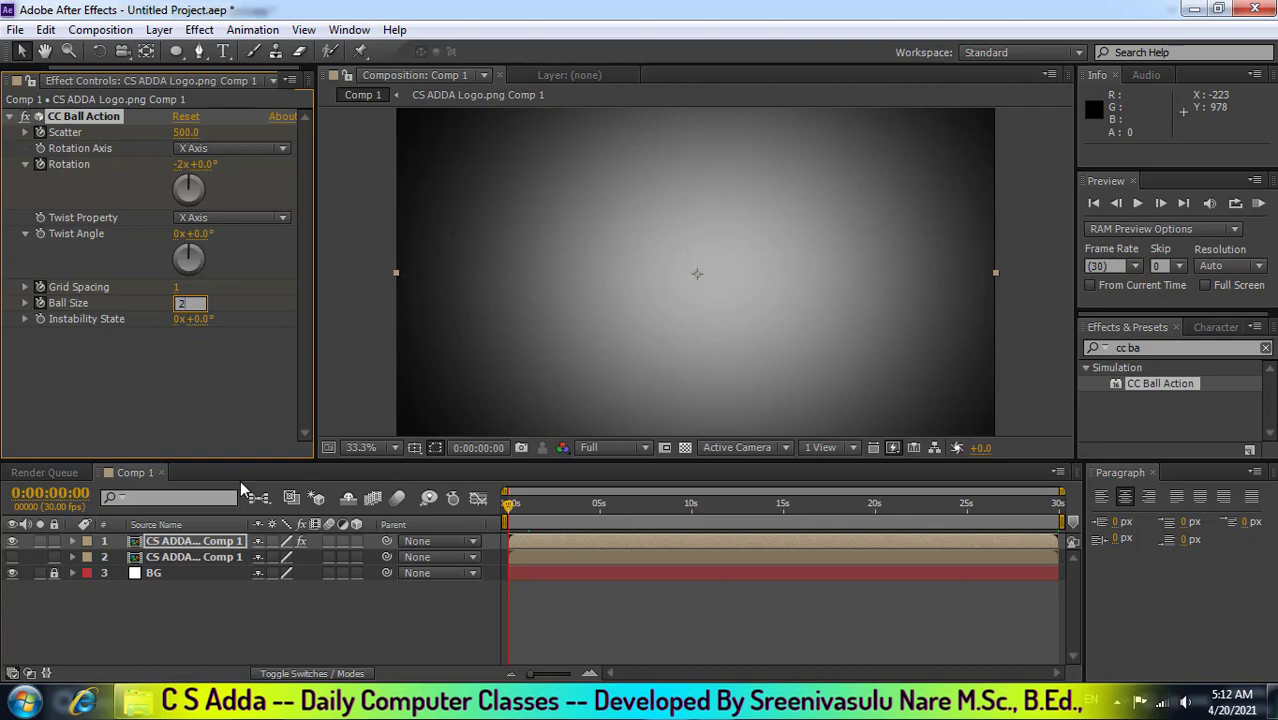
left_click(508, 512)
left_click(185, 304)
type("500")
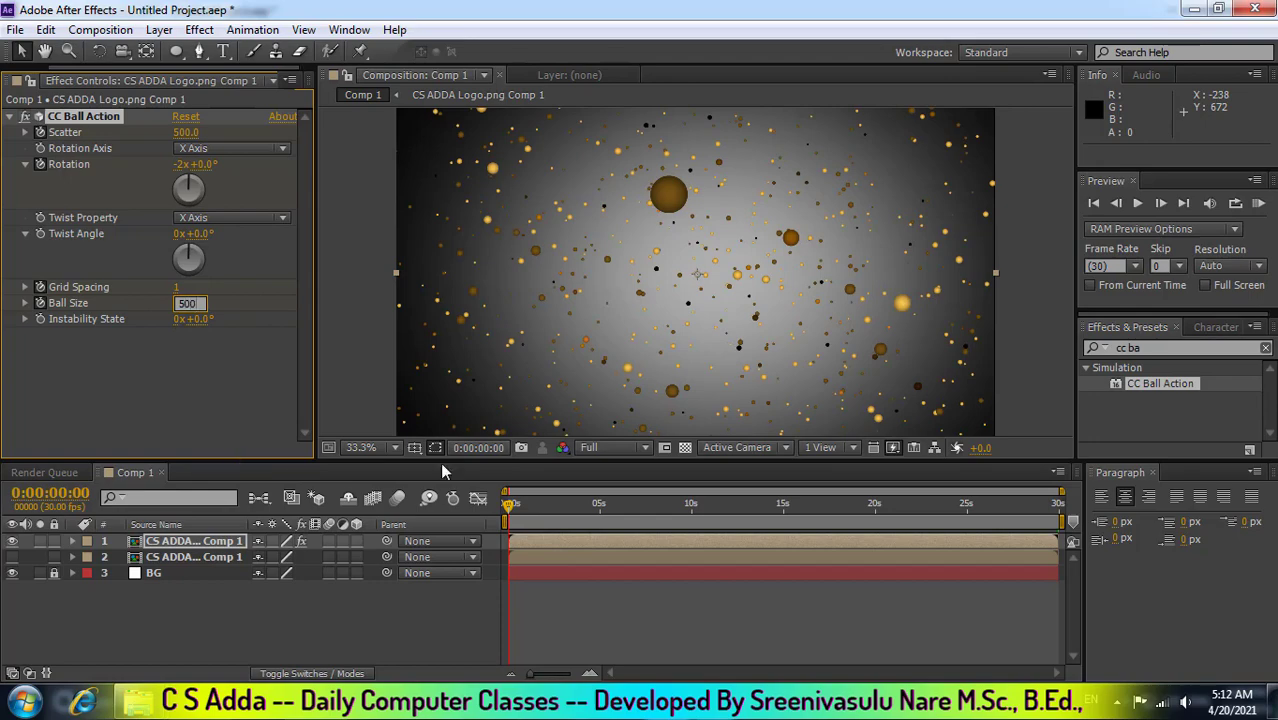
left_click(508, 512)
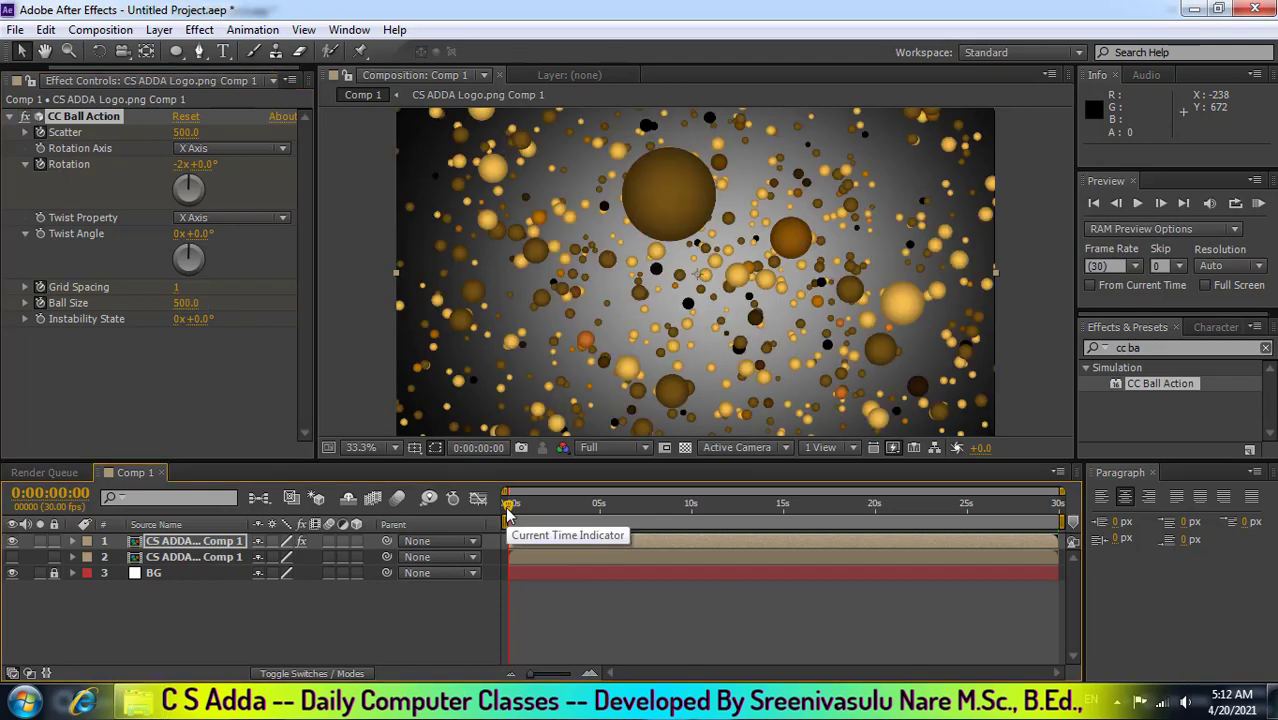
Preview the ball animation, set Rotation Axis to Z Axis, and return to 0 s.
key("space")
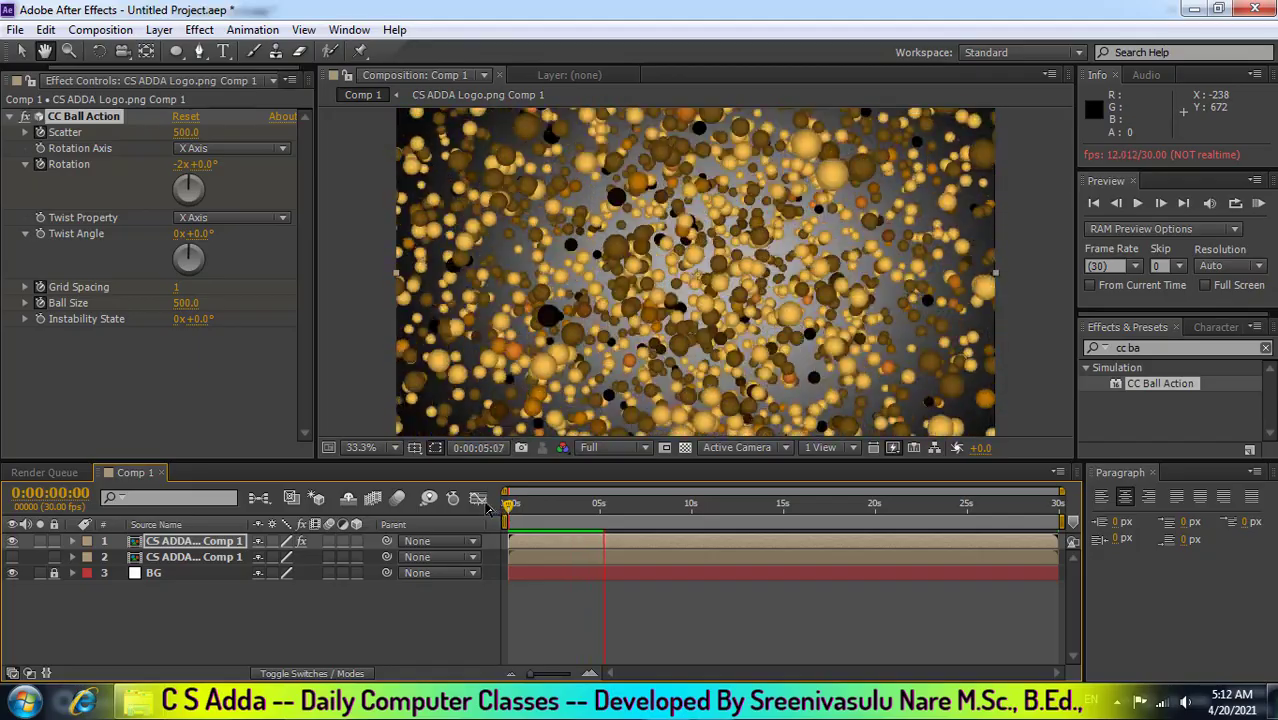
key("space")
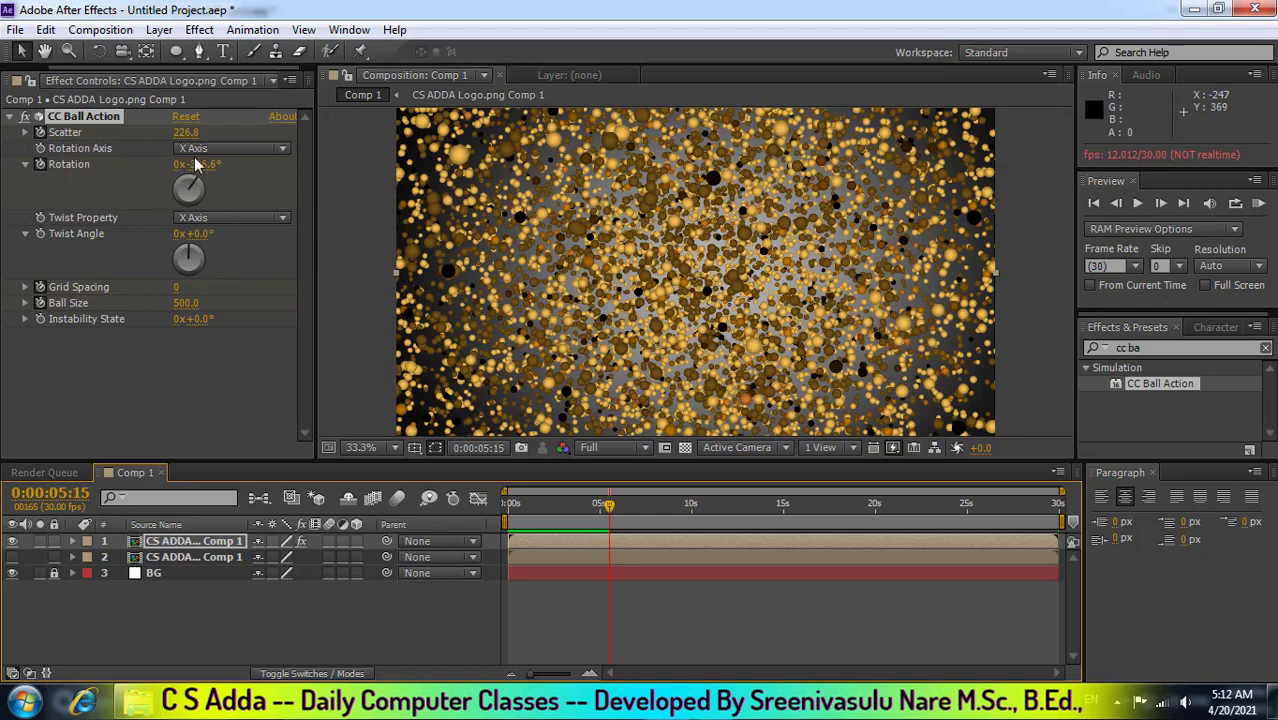
left_click(207, 155)
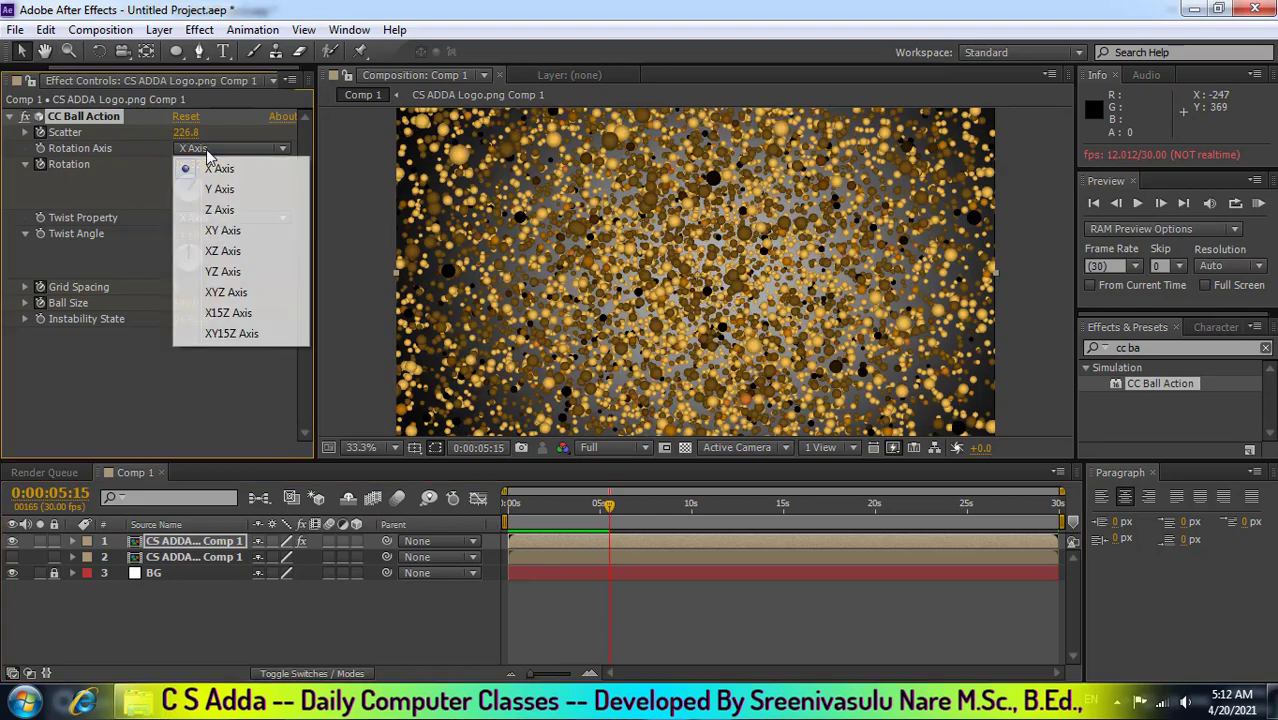
left_click(226, 213)
left_click_drag(614, 511, 500, 505)
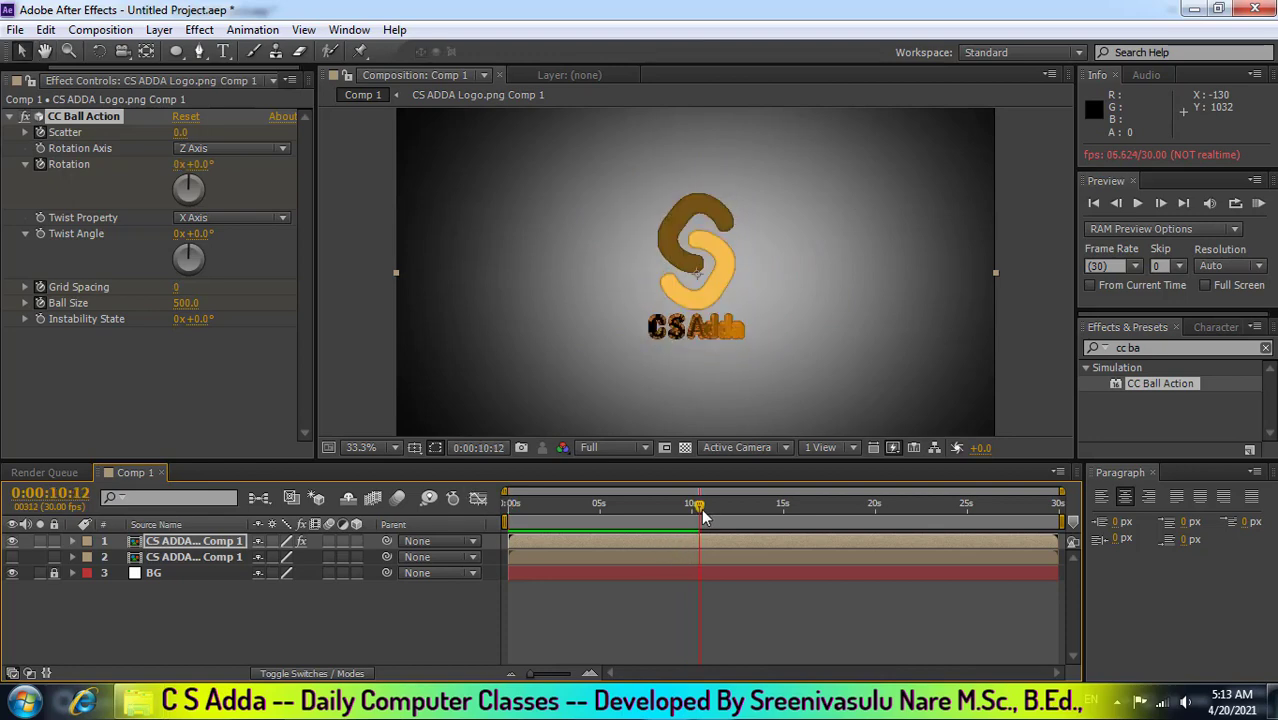
left_click_drag(701, 510, 509, 503)
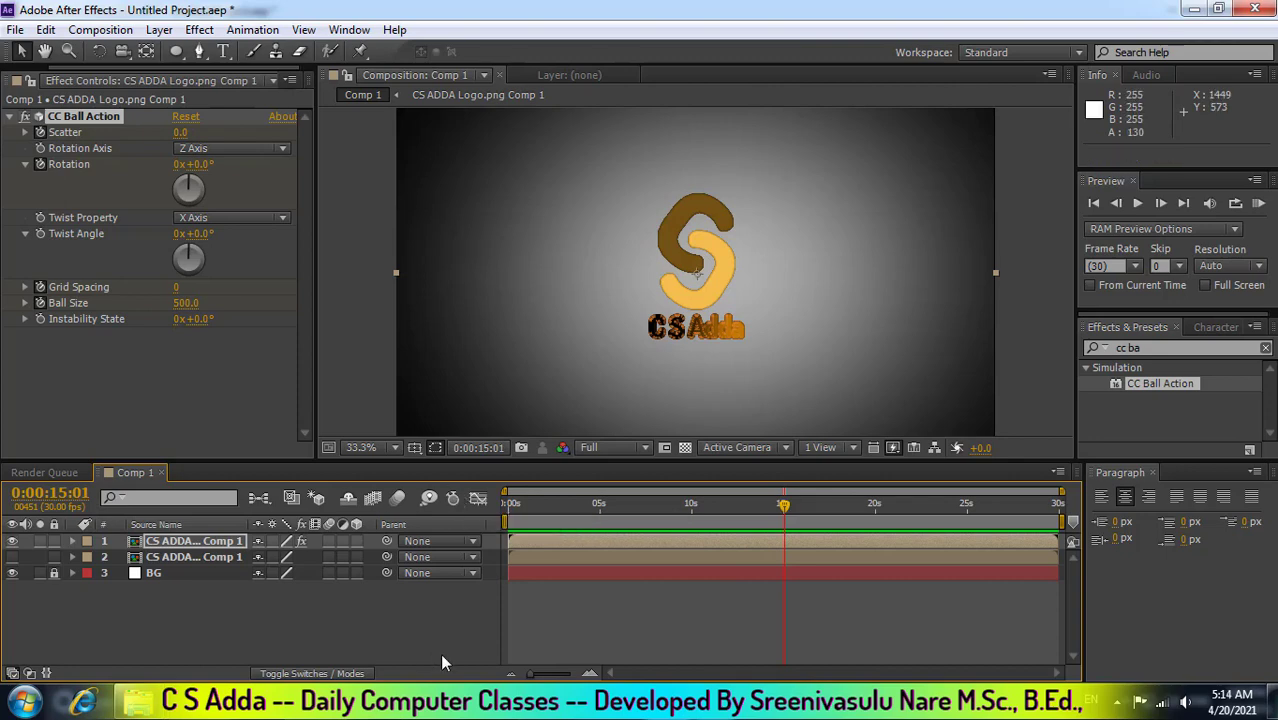
left_click(198, 540)
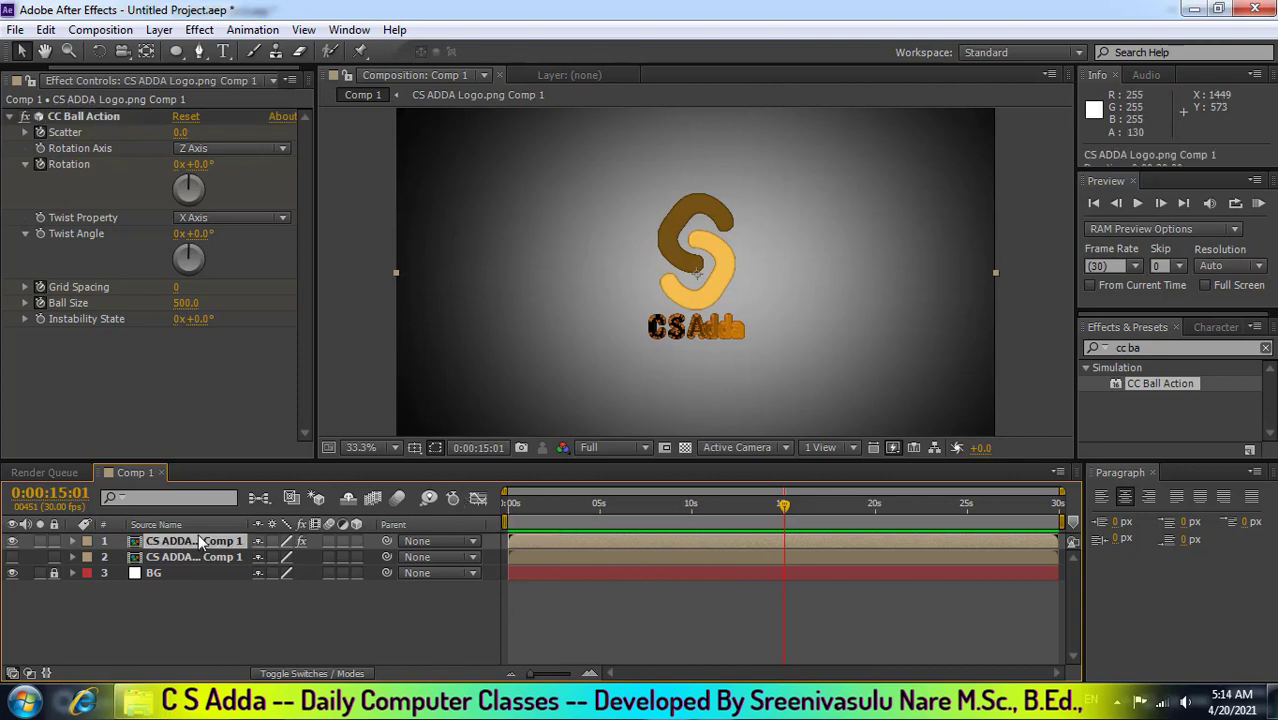
left_click_drag(783, 511, 688, 507)
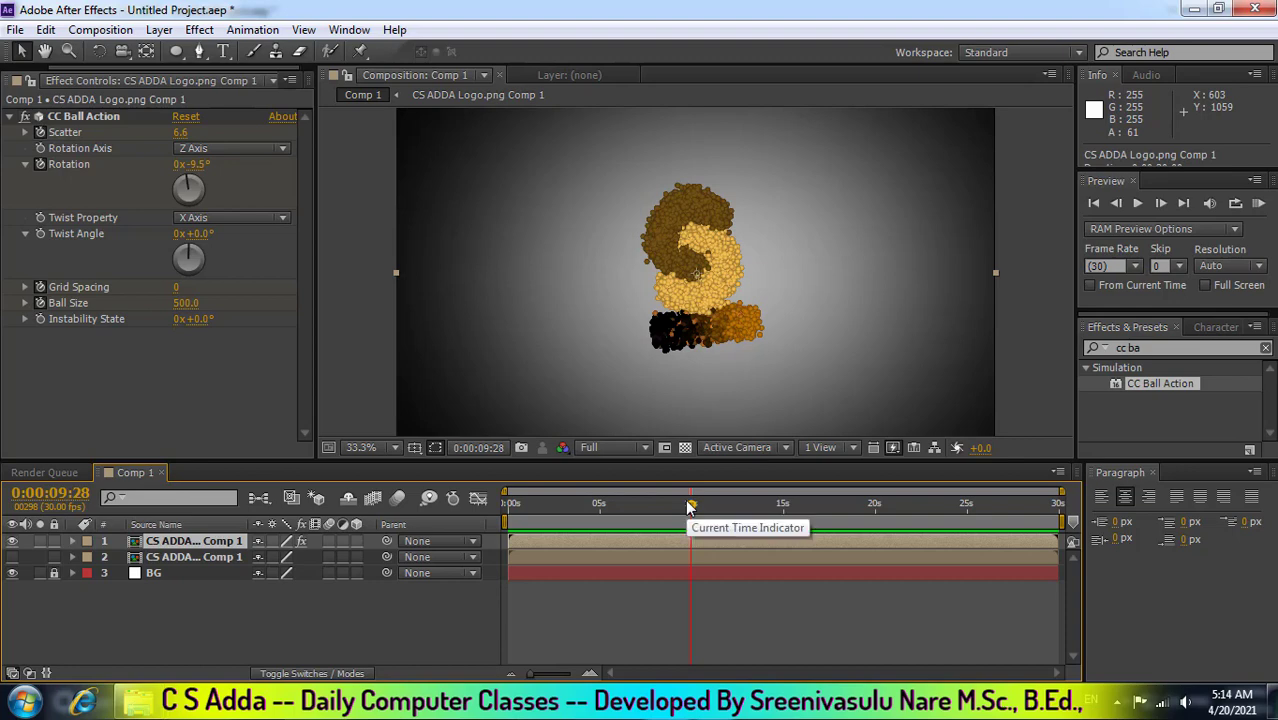
left_click_drag(692, 504, 696, 505)
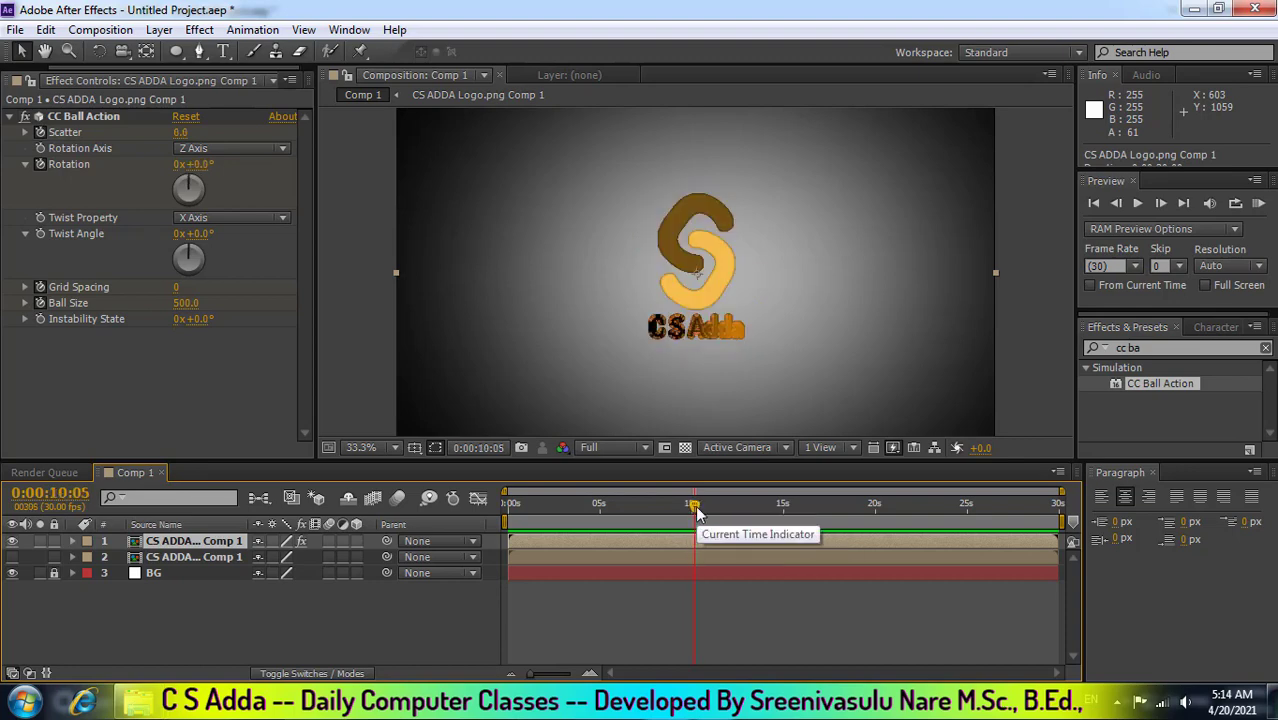
left_click(1155, 348)
Search Effects & Presets for 'cc le' to find the CC Lens effect.
key("BackSpace")
key("BackSpace")
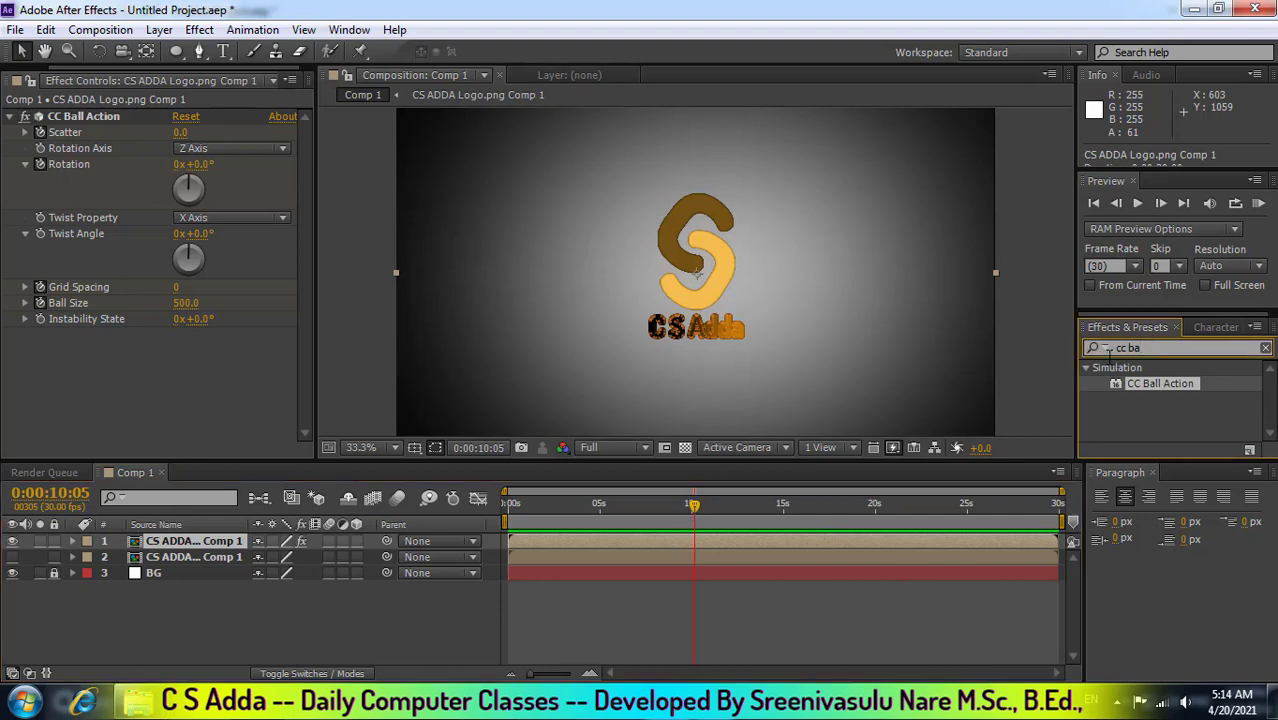
left_click(1102, 348)
type("l")
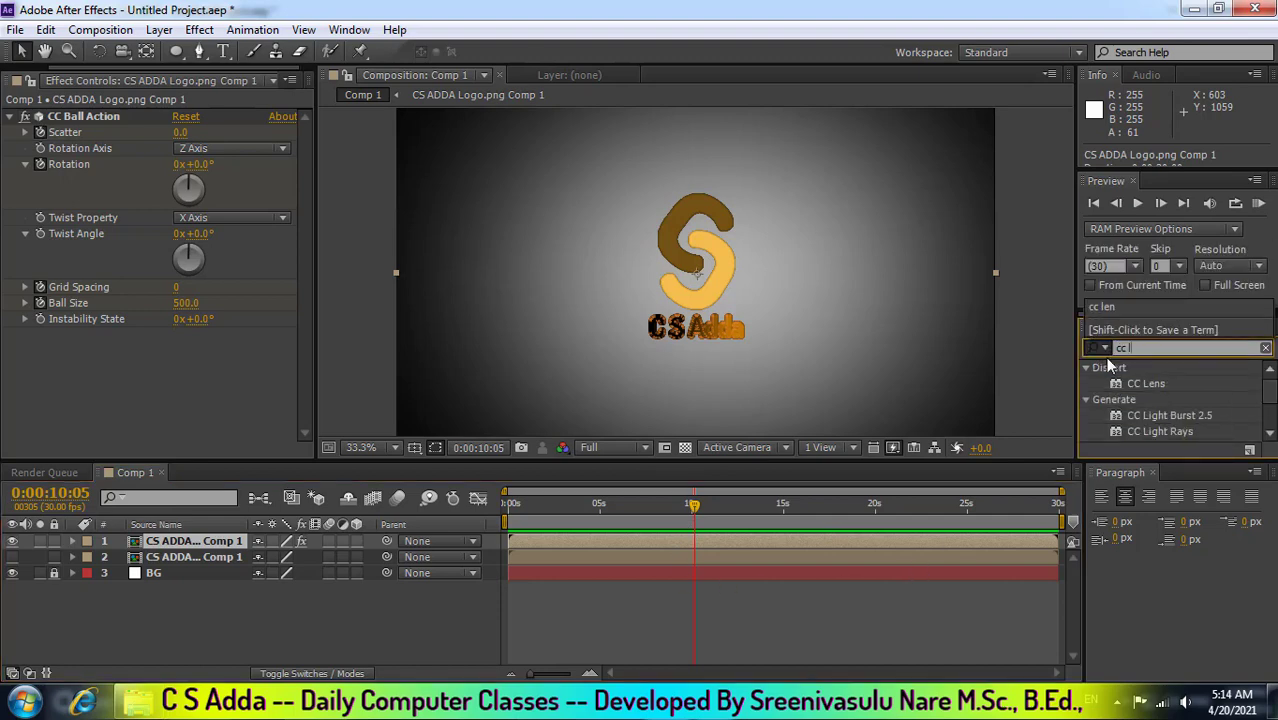
type("e")
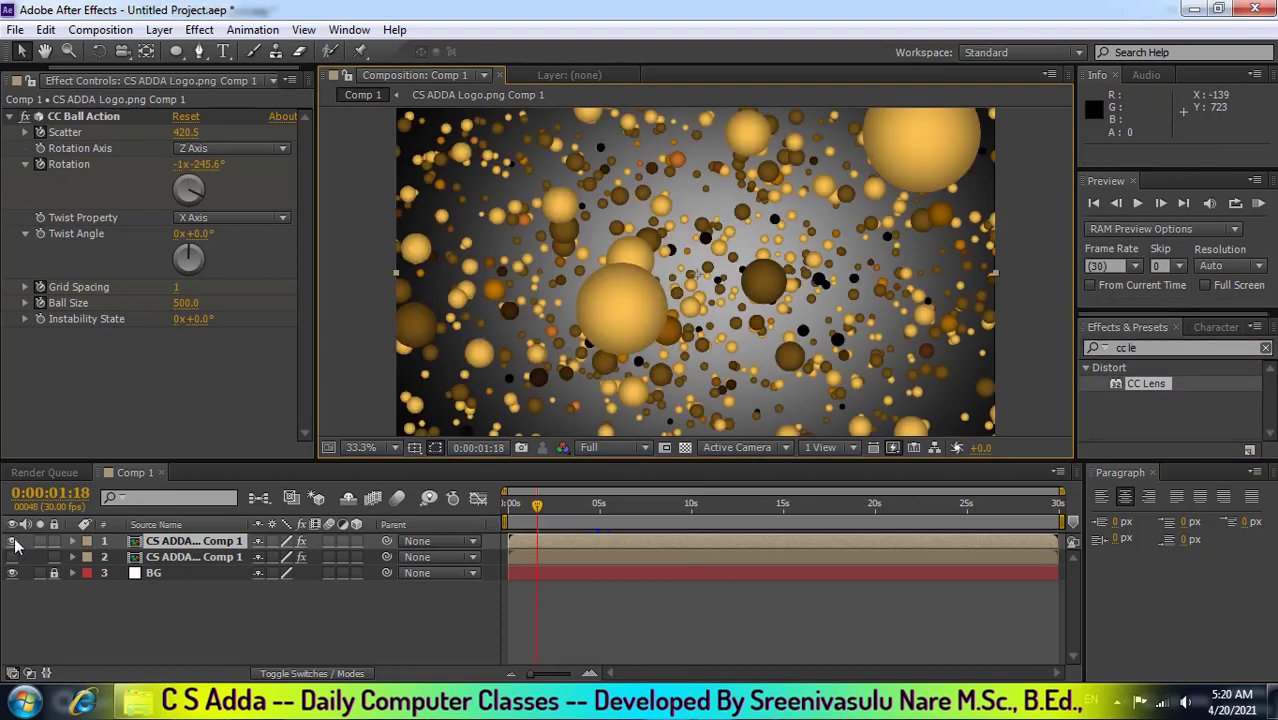
Hide the top ball layer and set CC Lens Size to 0 on the second logo layer.
left_click(13, 541)
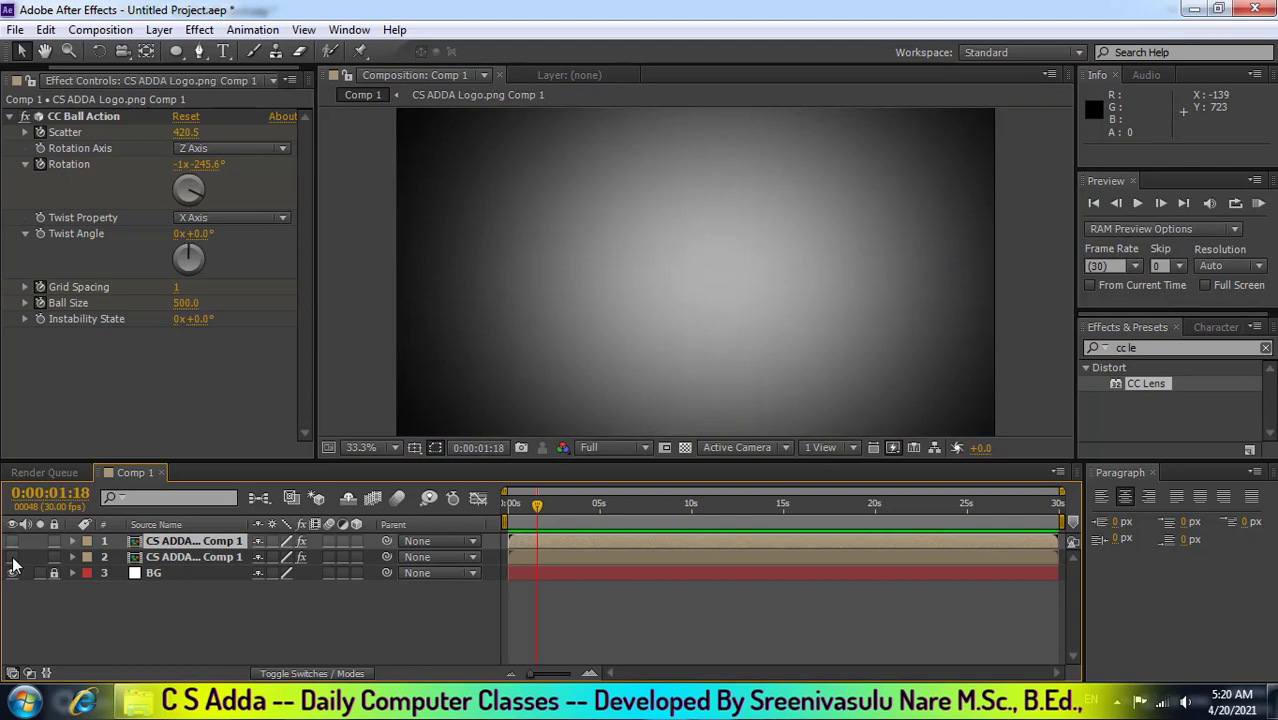
left_click(184, 557)
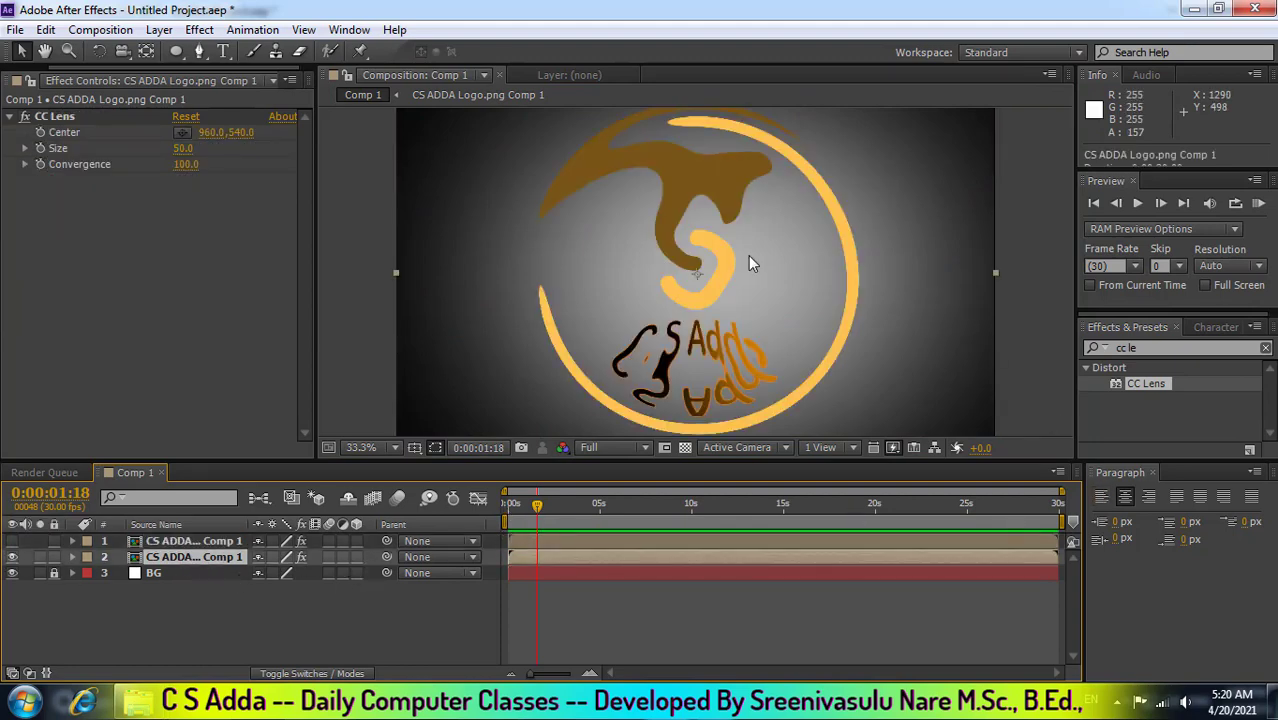
left_click(596, 508)
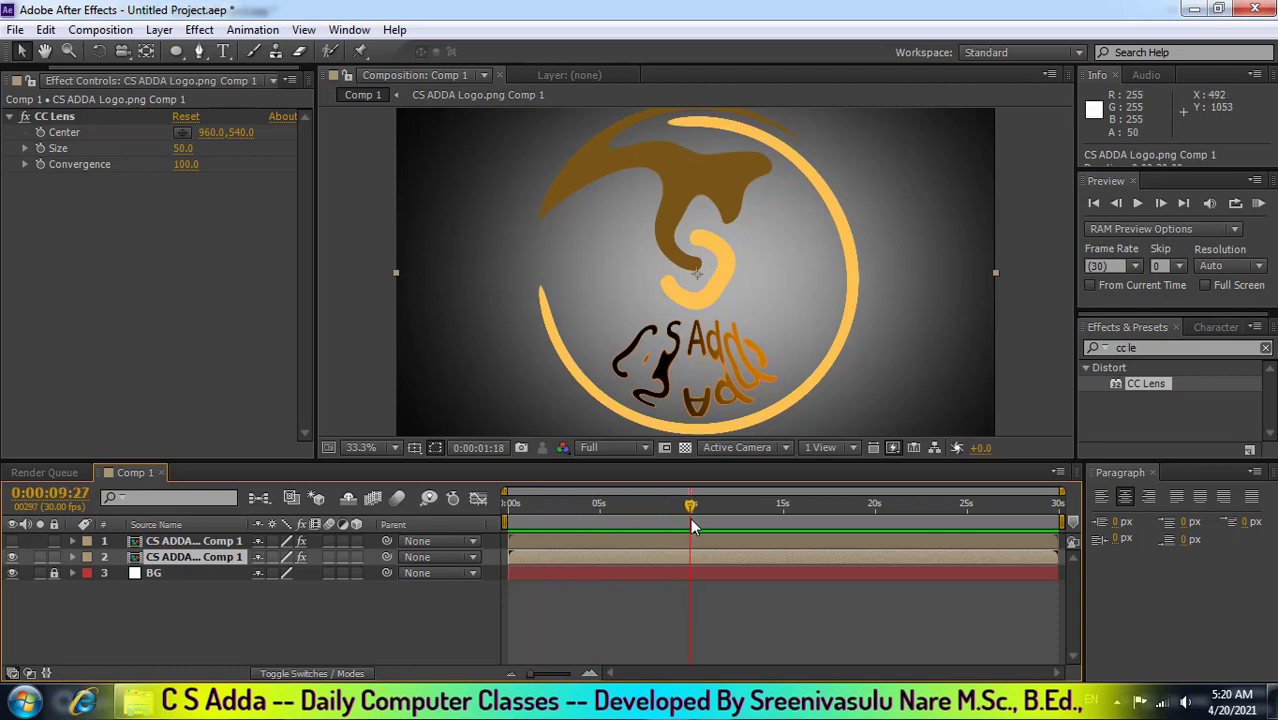
left_click(183, 148)
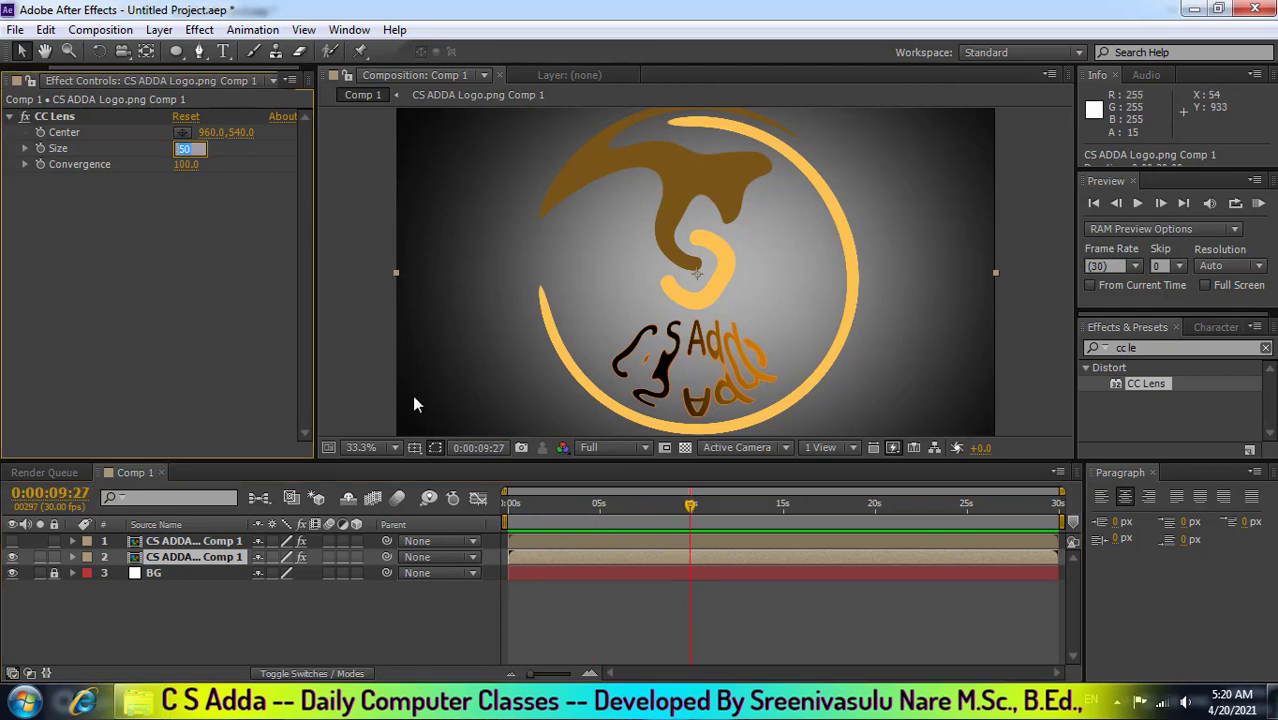
At 0:00:11:01, try a CC Lens Convergence of 400, leaving it at 100.
left_click(701, 505)
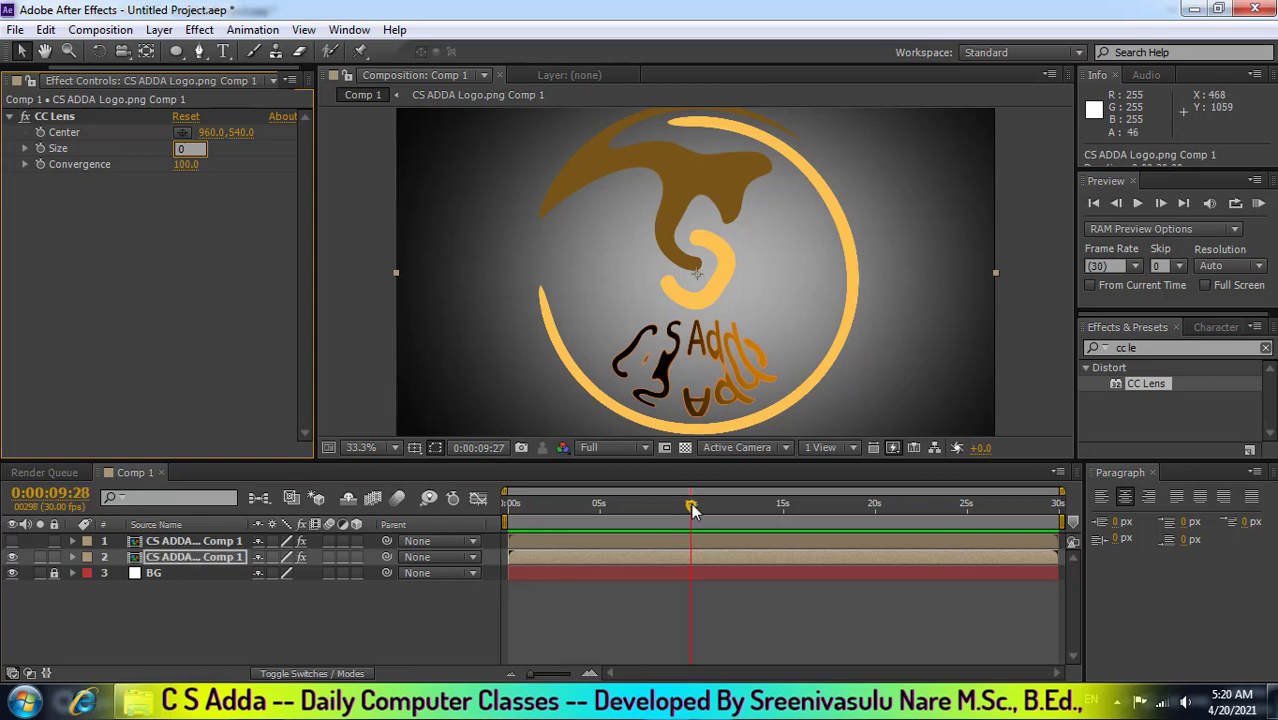
left_click_drag(701, 505, 710, 503)
left_click(186, 164)
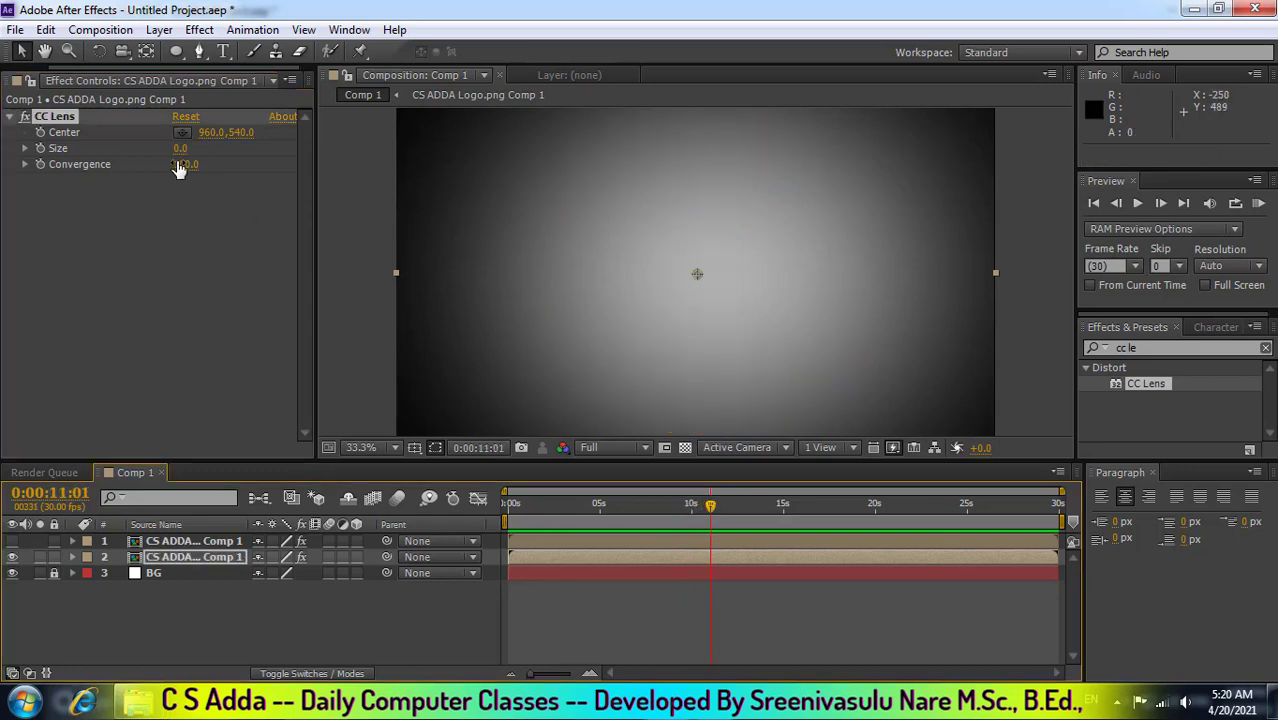
type("400")
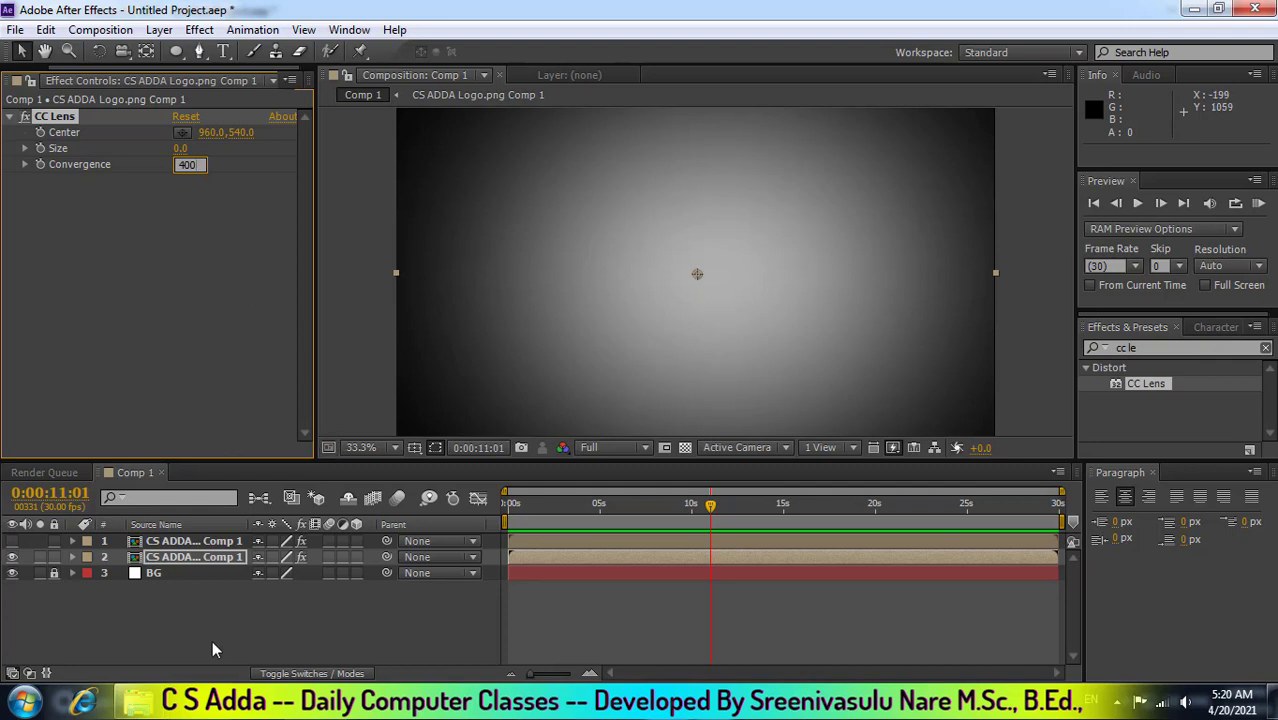
left_click(821, 628)
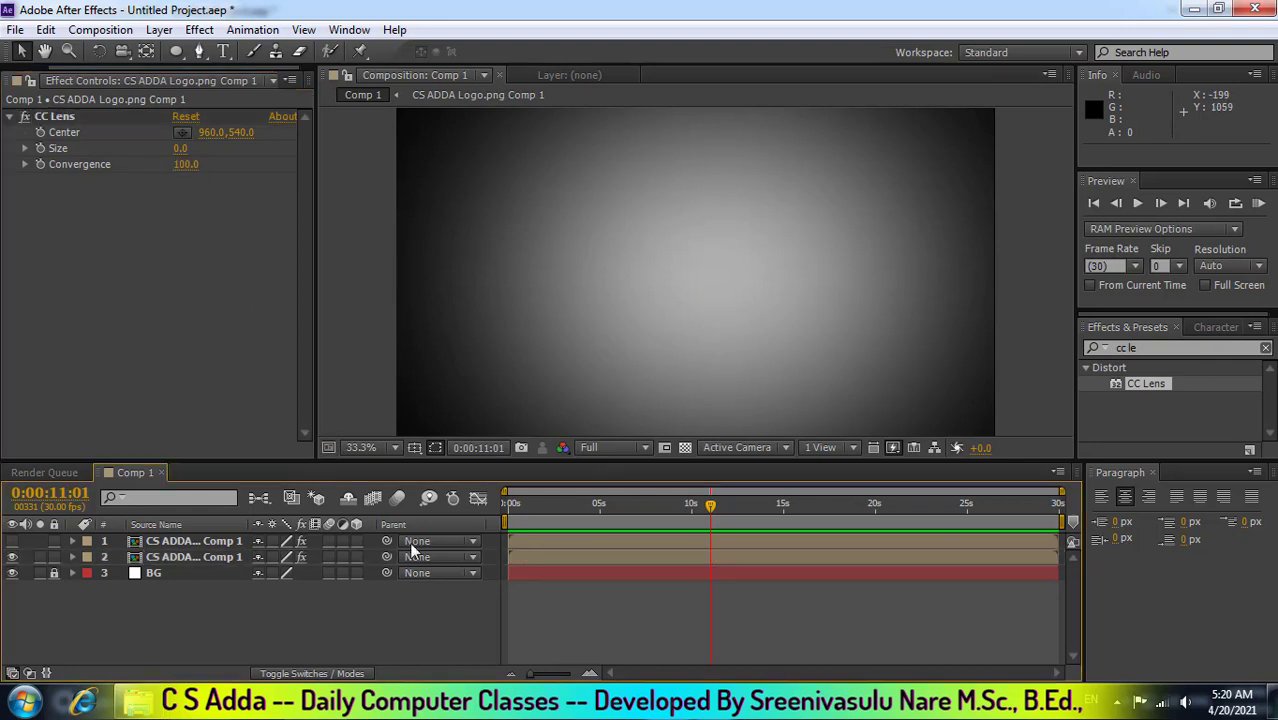
Turn layer 1's ball-animation visibility back on and reselect the second logo layer.
left_click(12, 541)
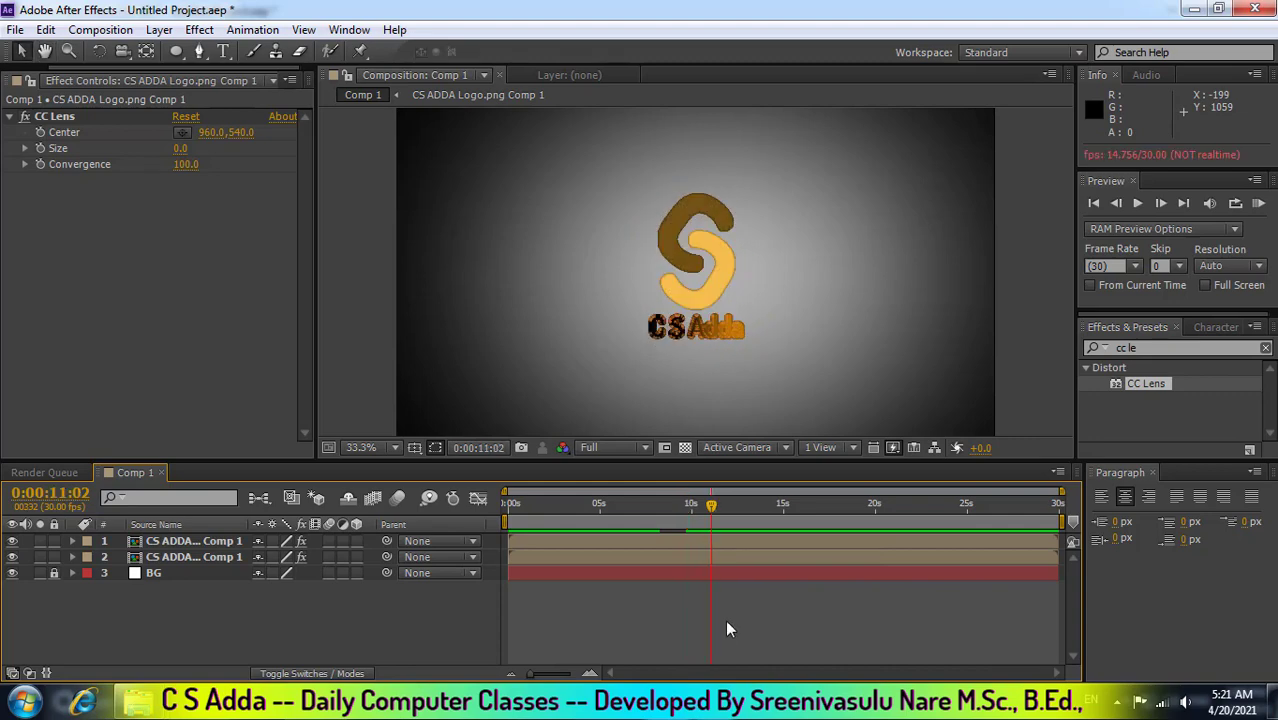
left_click(182, 557)
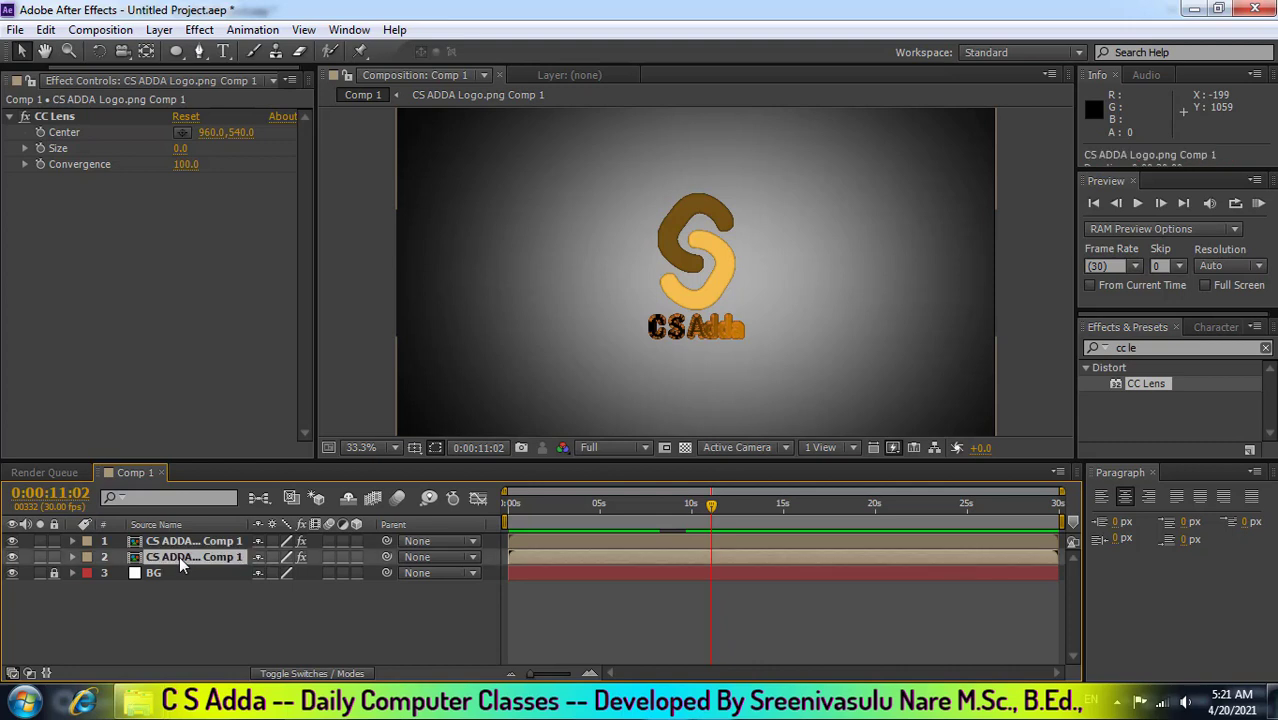